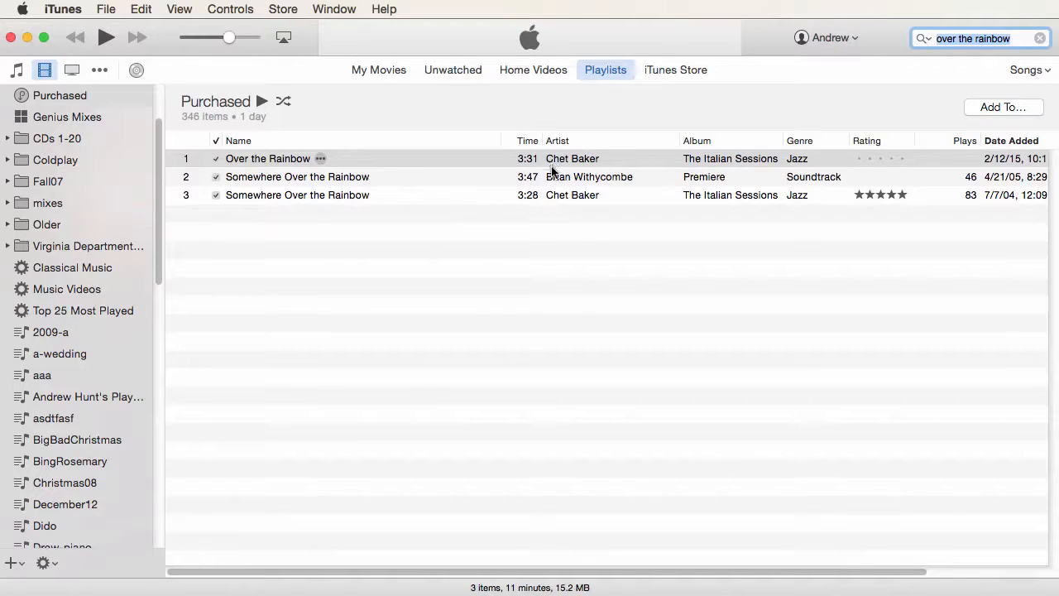
Try to create an AIFF version of the five-star Chet Baker track "Somewhere Over the Rainbow"
left_click(356, 199)
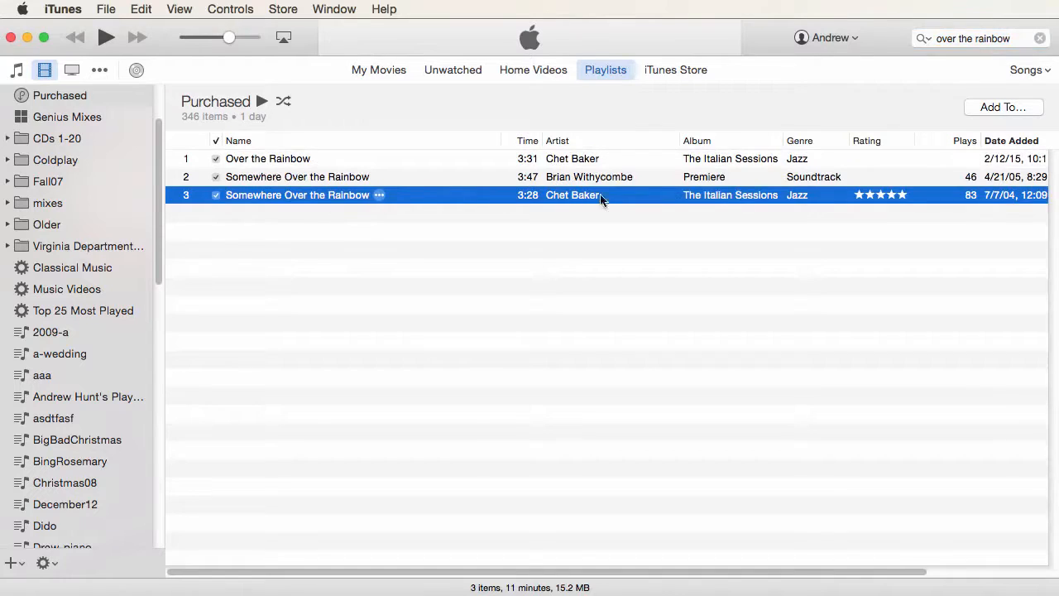
right_click(317, 201)
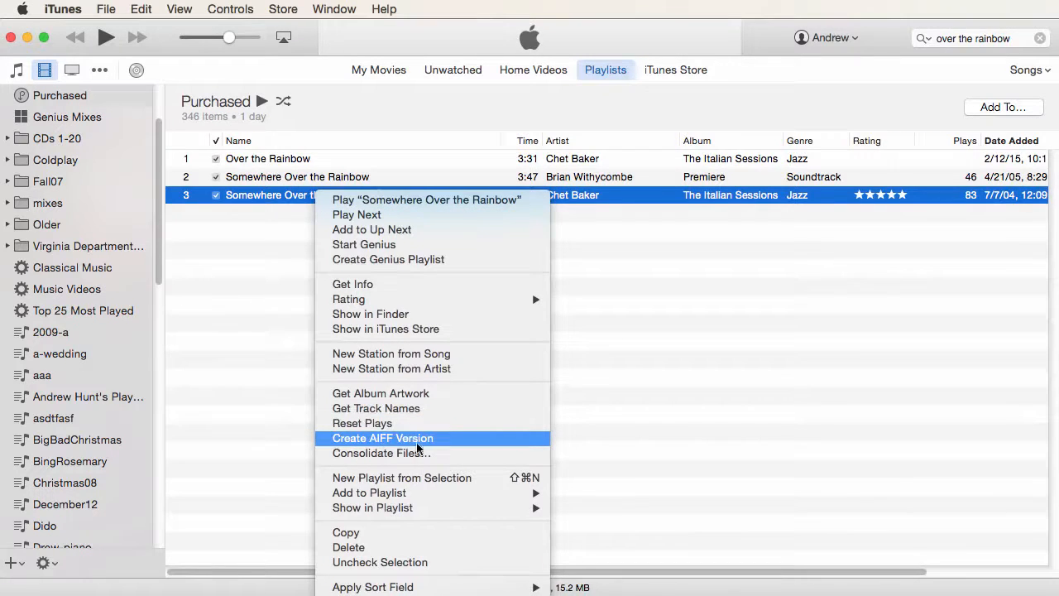
left_click(390, 439)
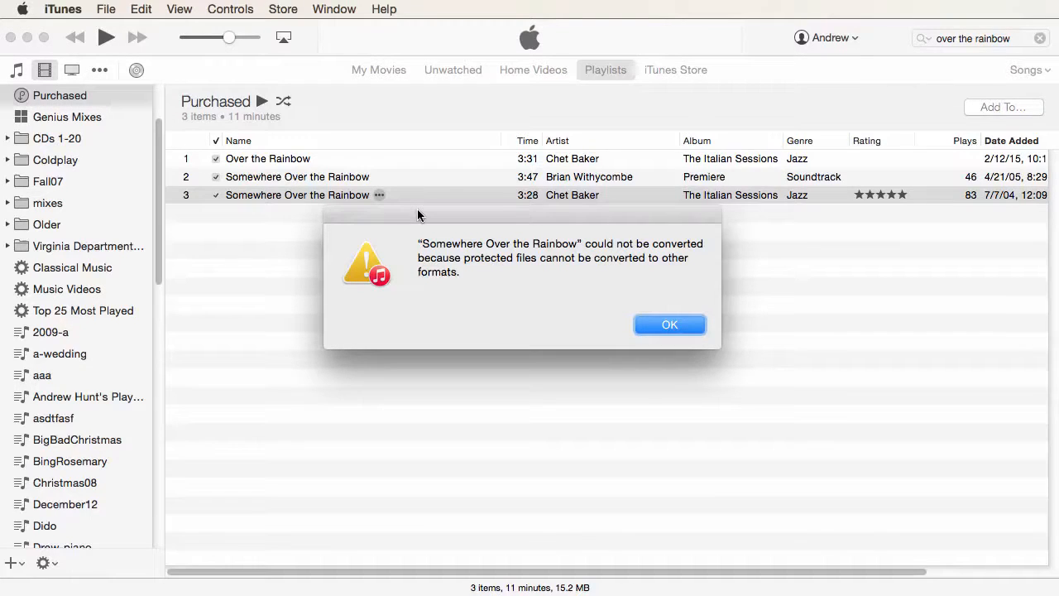
left_click(669, 324)
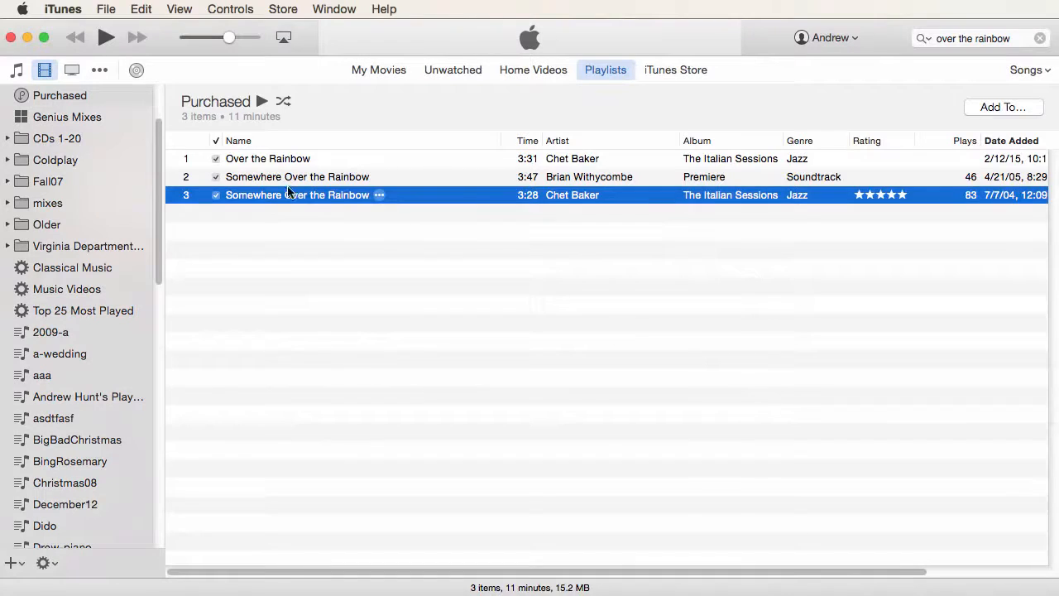
left_click(277, 161)
right_click(275, 158)
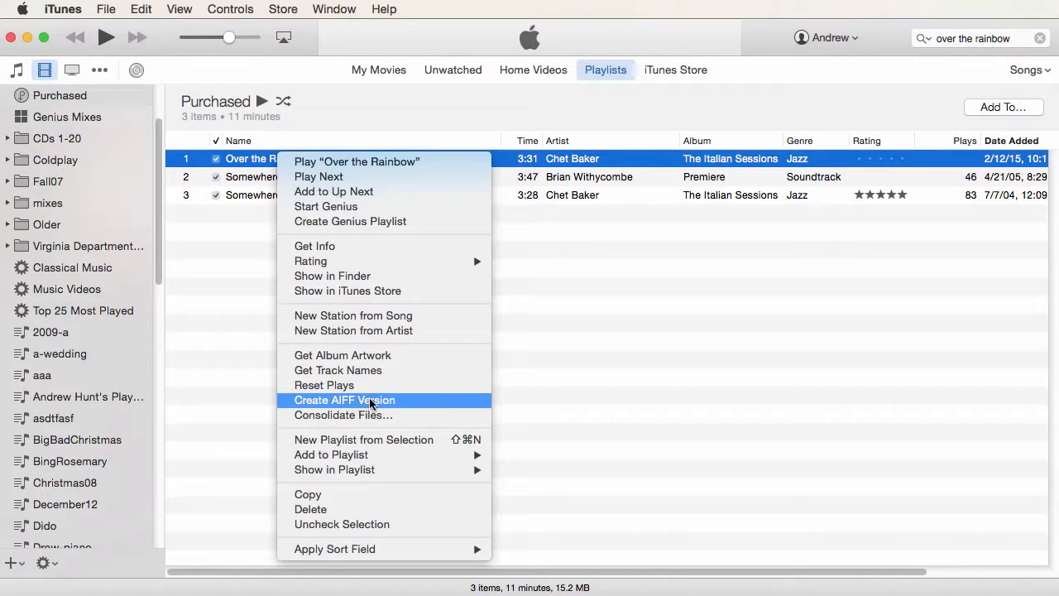
left_click(607, 398)
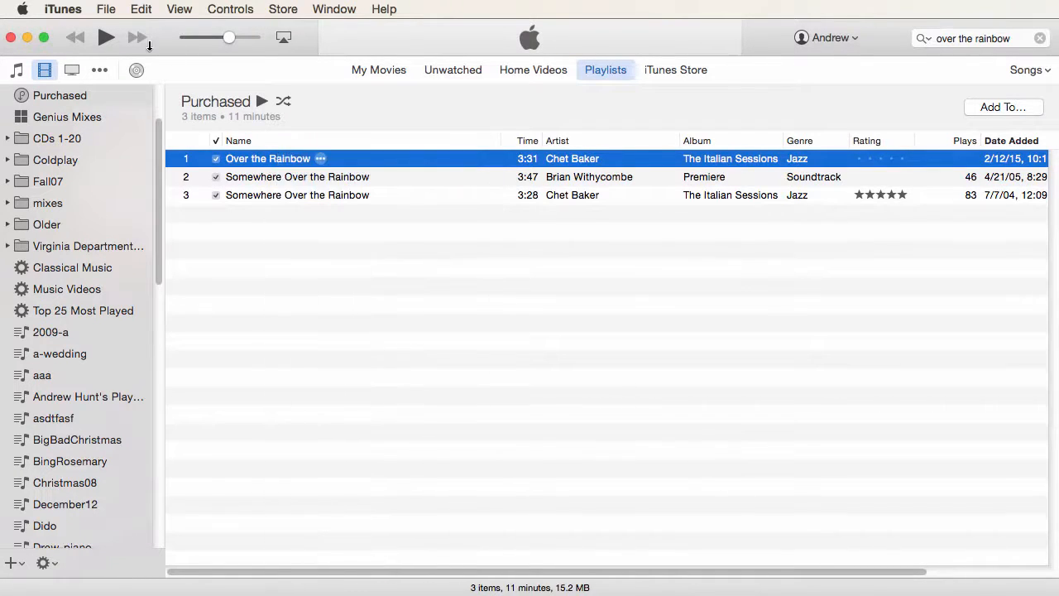
Review the import encoder options in the general preferences' import settings, keeping AIFF Encoder as the format
left_click(65, 8)
mouse_move(95, 9)
mouse_move(62, 9)
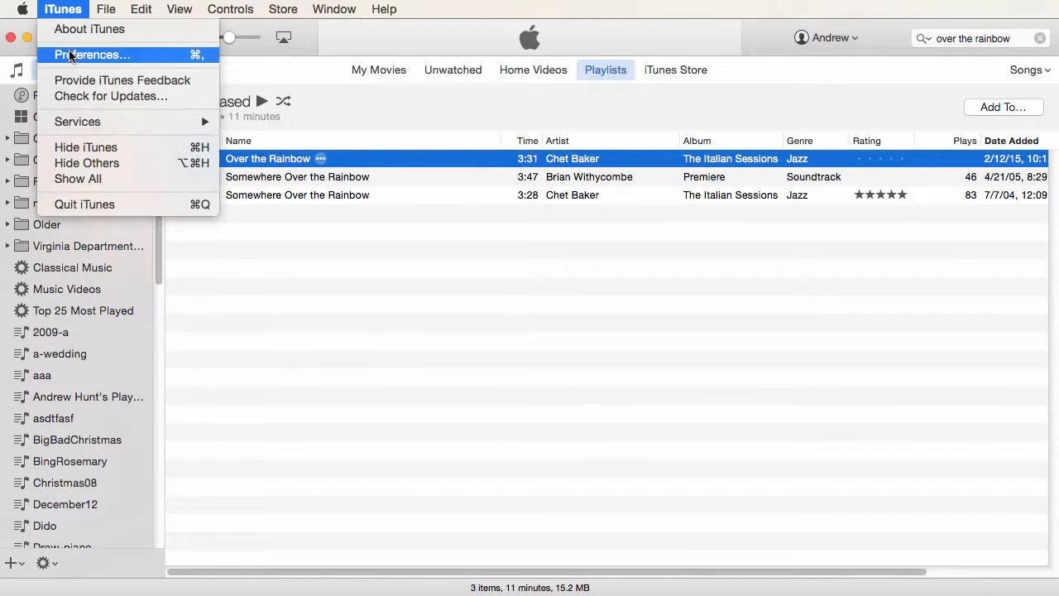
left_click(73, 54)
left_click_drag(951, 236, 348, 92)
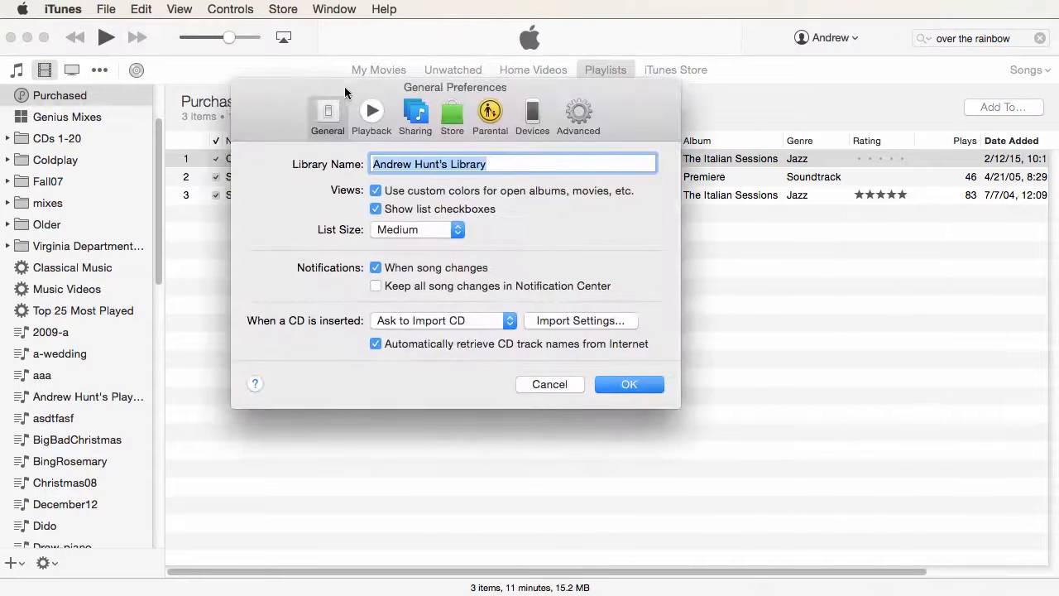
left_click(569, 320)
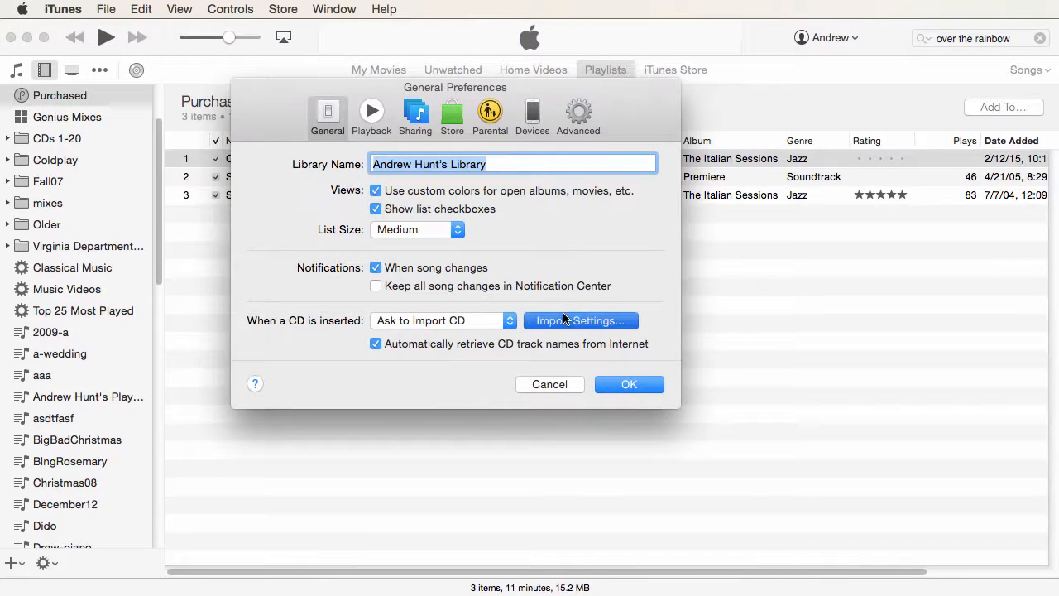
left_click_drag(934, 240, 670, 116)
left_click(780, 145)
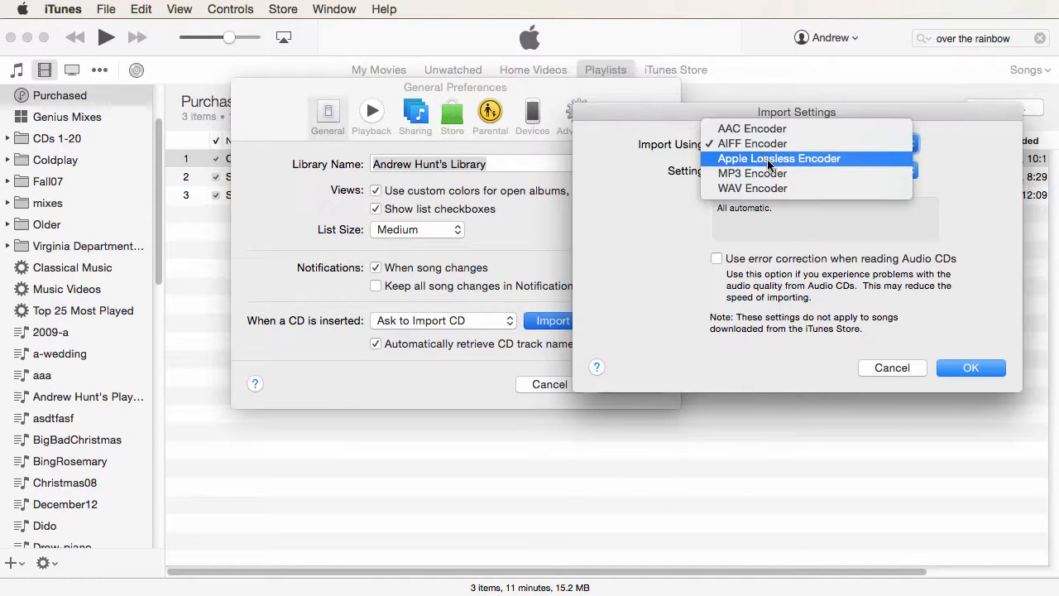
left_click(811, 244)
left_click(966, 368)
left_click(623, 384)
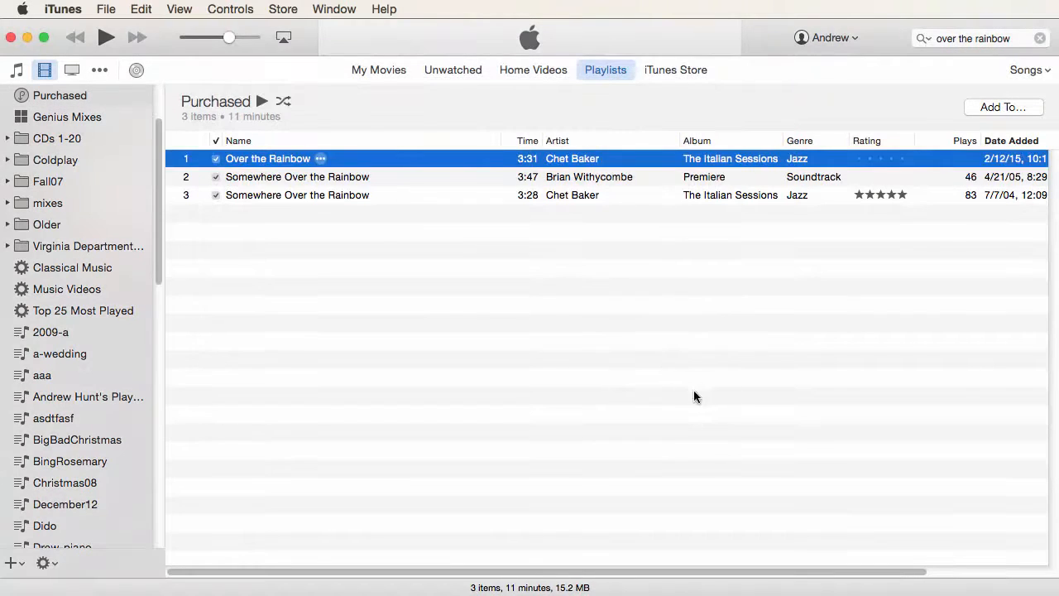
Create an AIFF version of Chet Baker's "Over the Rainbow" and show the My Music library
right_click(280, 165)
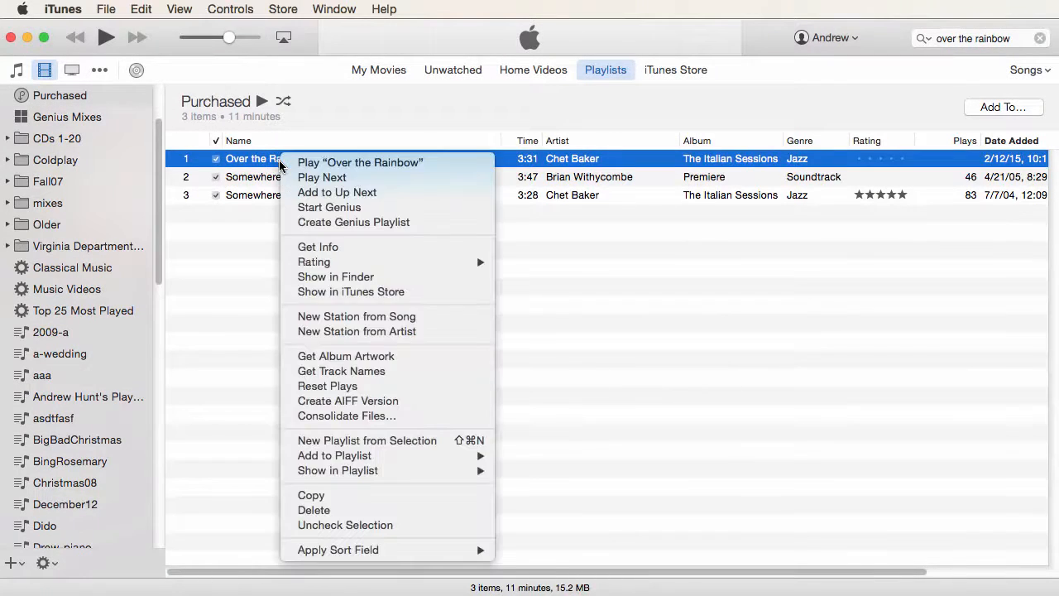
left_click(361, 402)
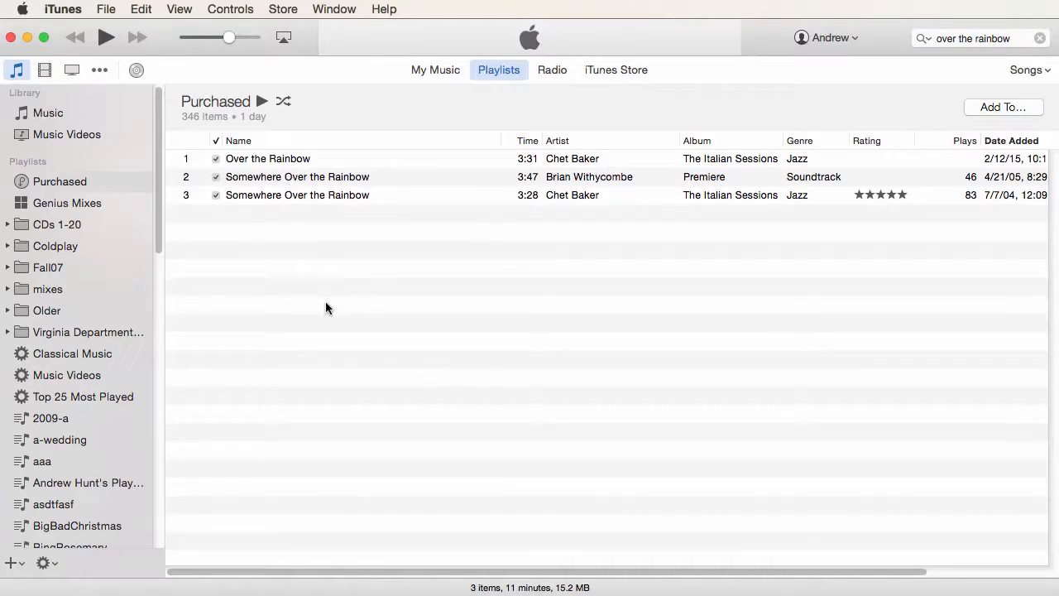
left_click(177, 8)
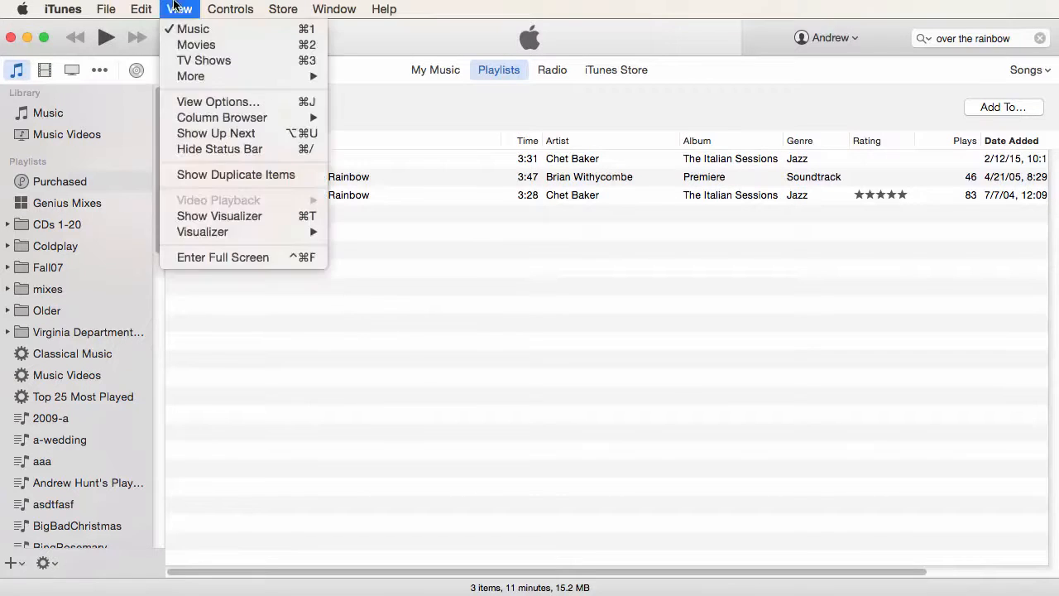
left_click(195, 29)
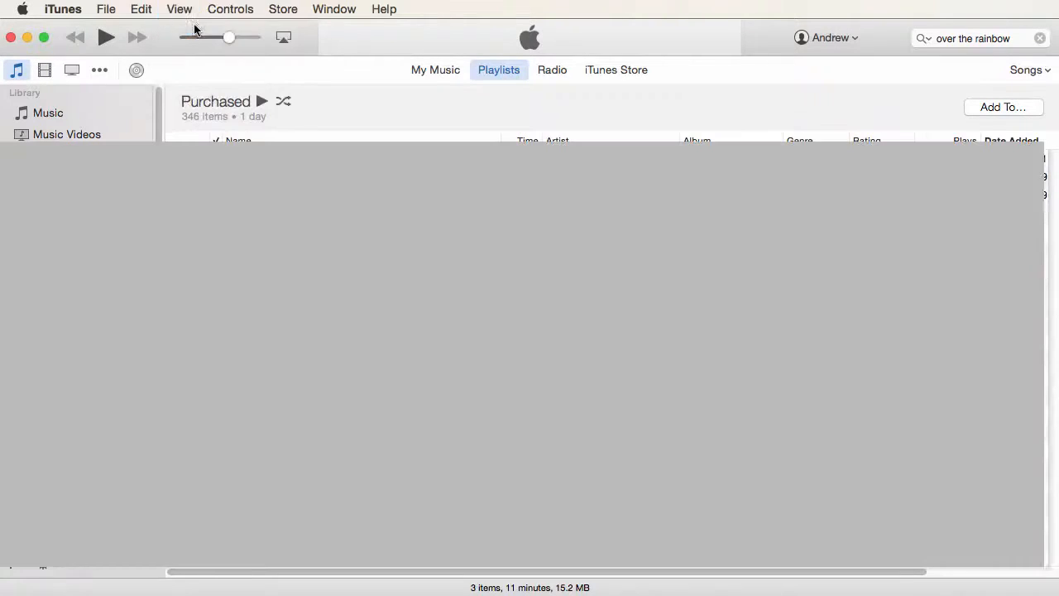
left_click(451, 71)
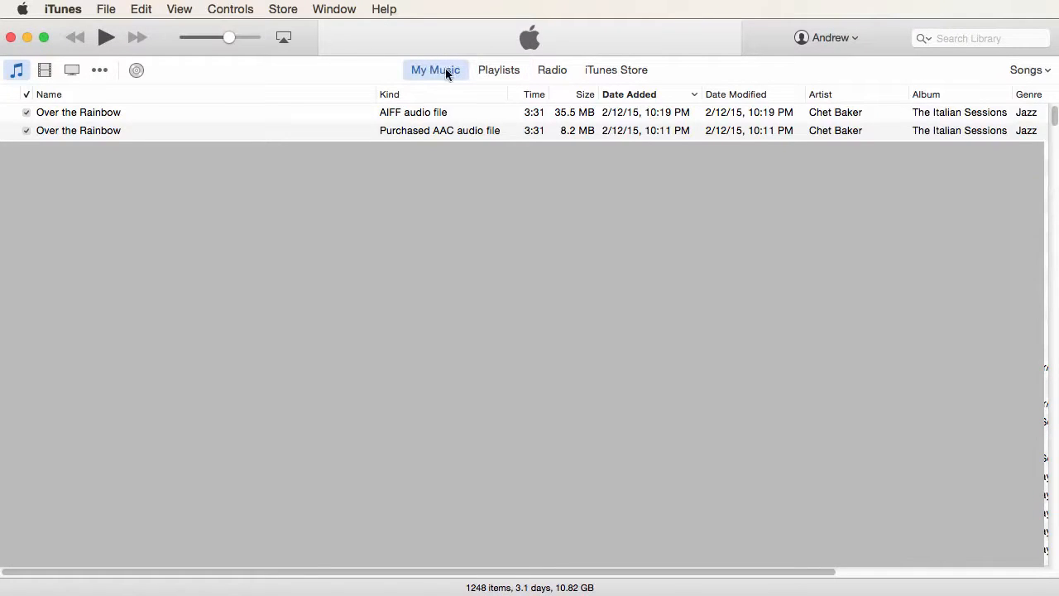
left_click(177, 8)
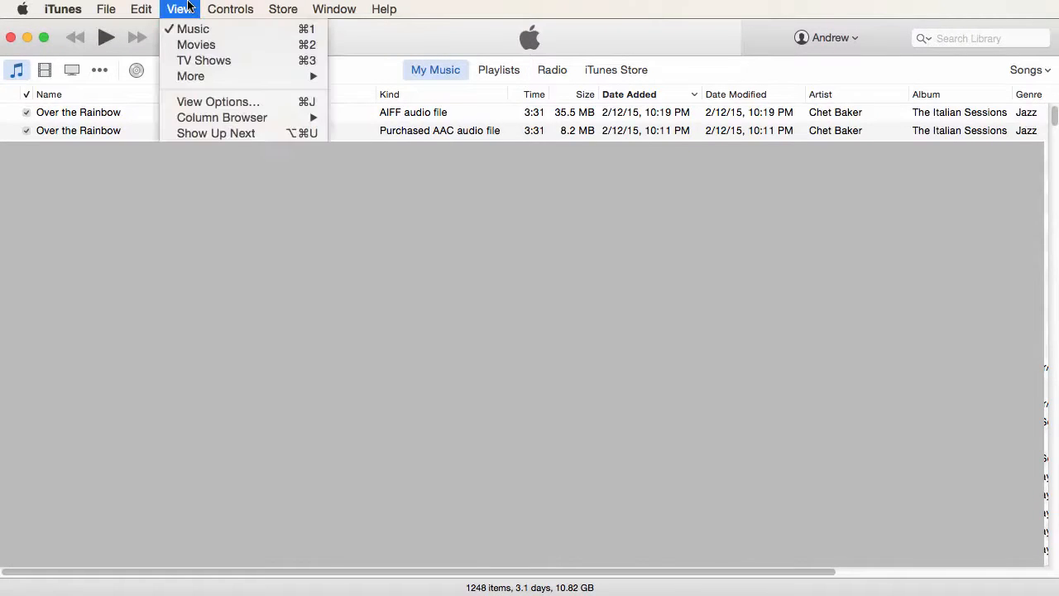
left_click(188, 7)
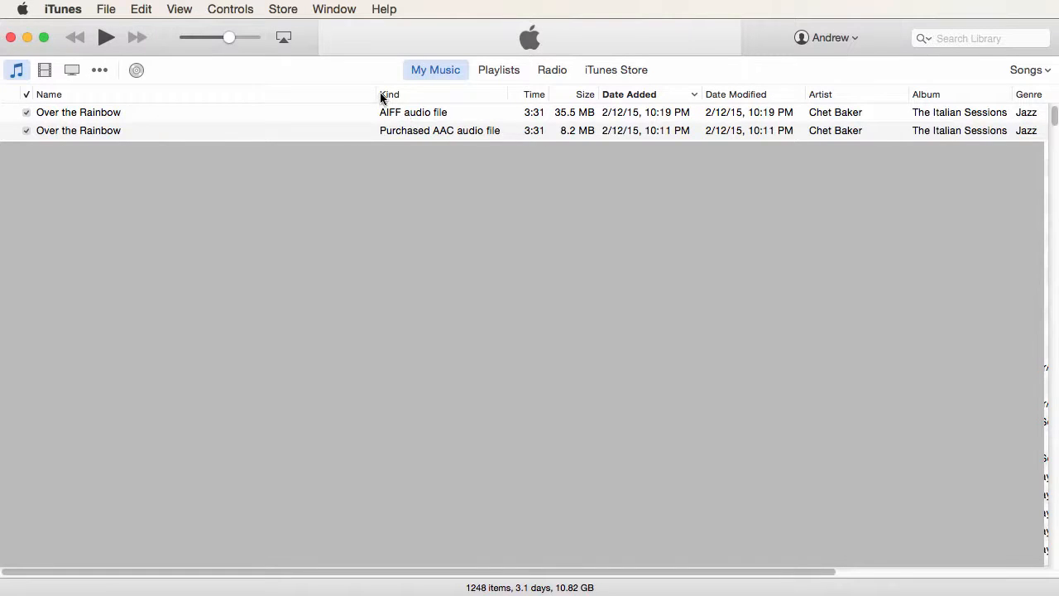
Copy the AIFF version of "Over the Rainbow" from the music library to the desktop, then quit iTunes
left_click(419, 116)
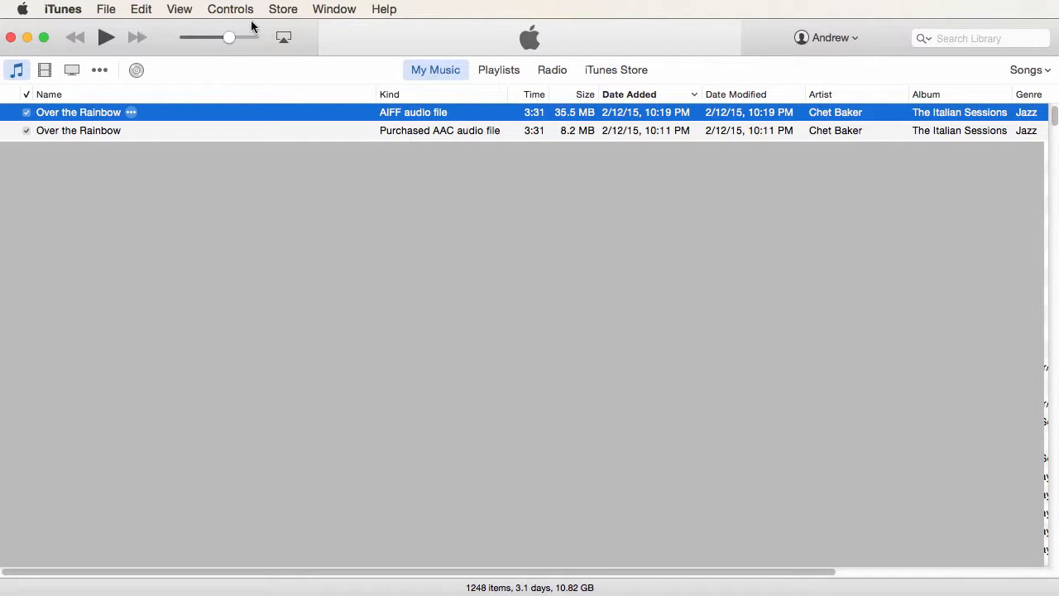
left_click_drag(274, 26, 744, 24)
left_click(381, 26)
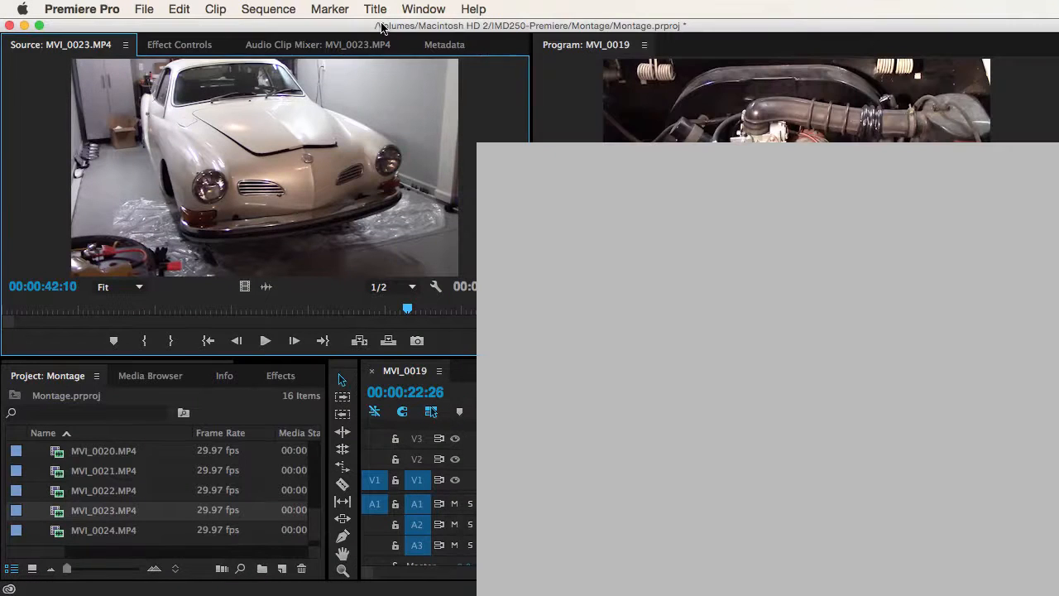
key("super+h")
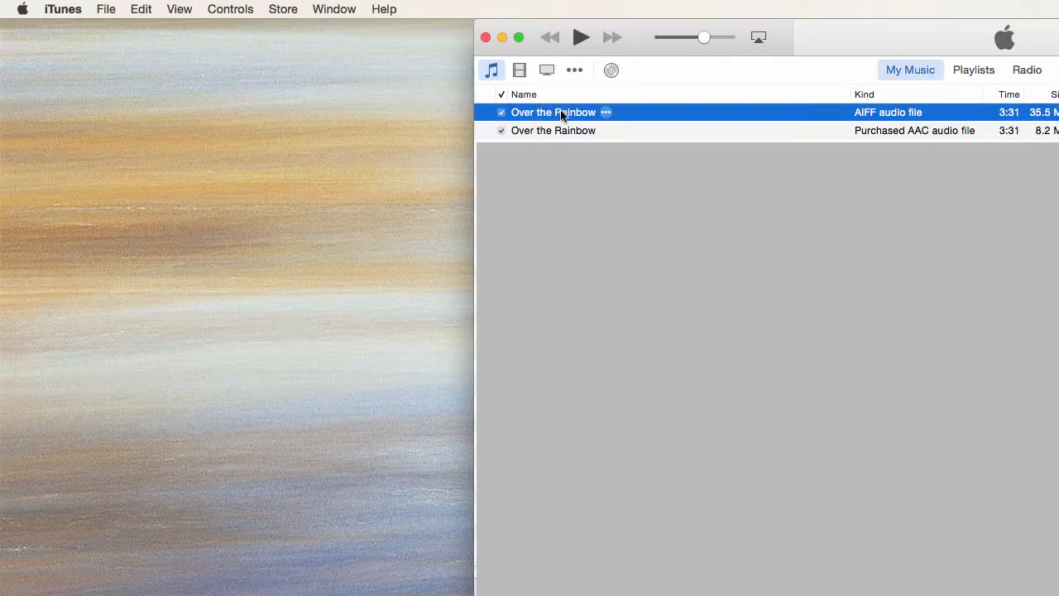
left_click_drag(562, 116, 253, 103)
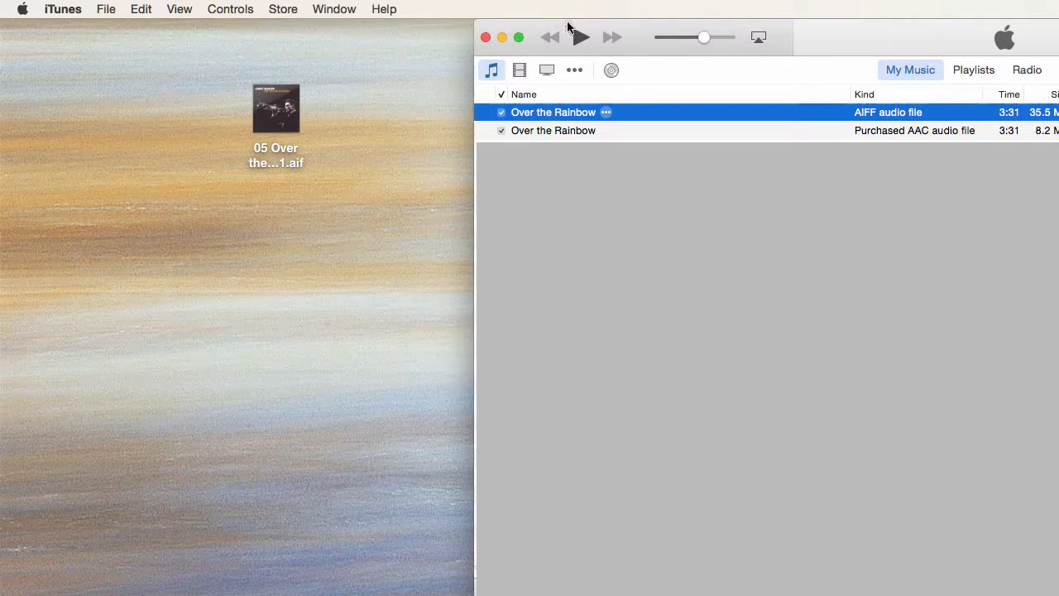
key("super+q")
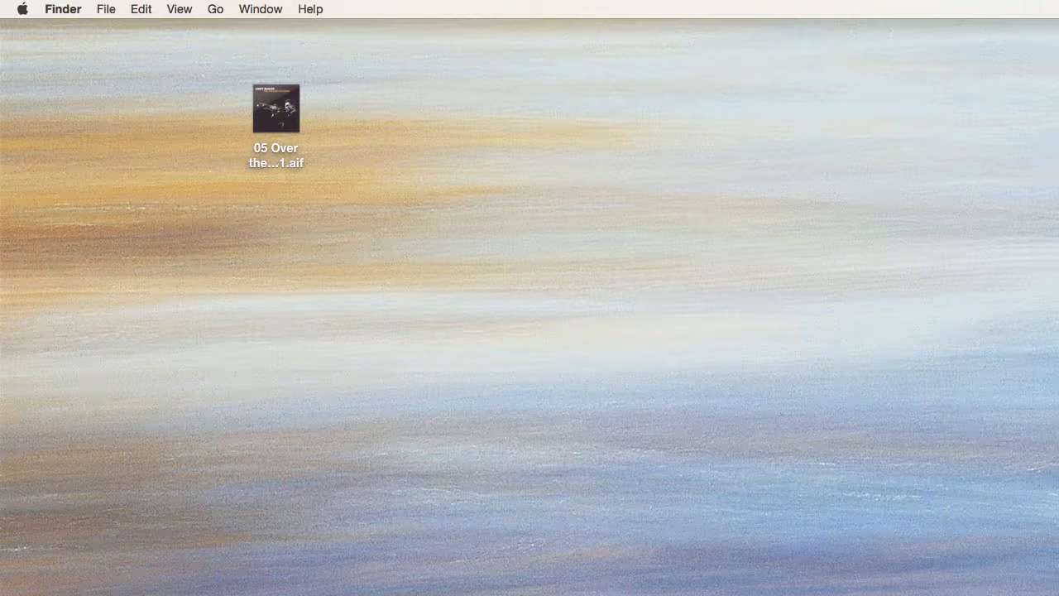
Copy "05 Over the Rainbow 1.aif" from the desktop into the Montage project folder in Finder and close the folder window
left_click_drag(1002, 595, 475, 91)
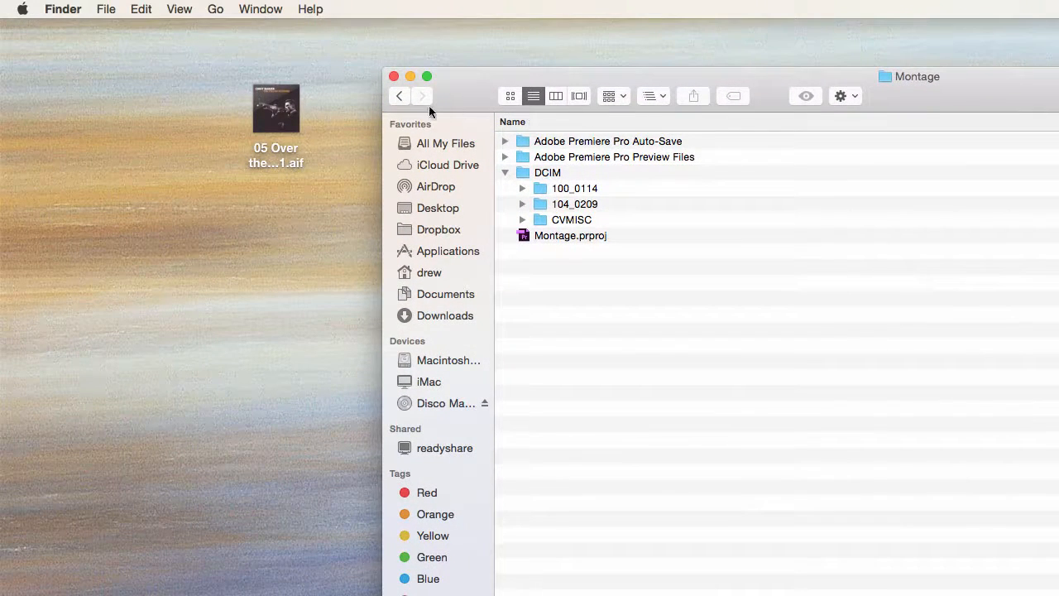
left_click(399, 96)
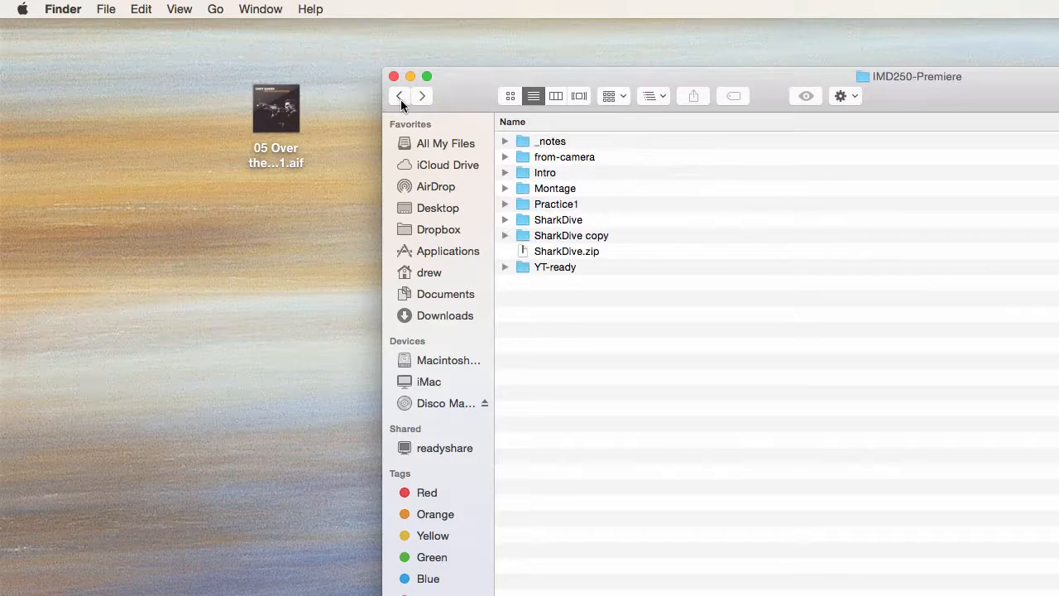
double_click(523, 187)
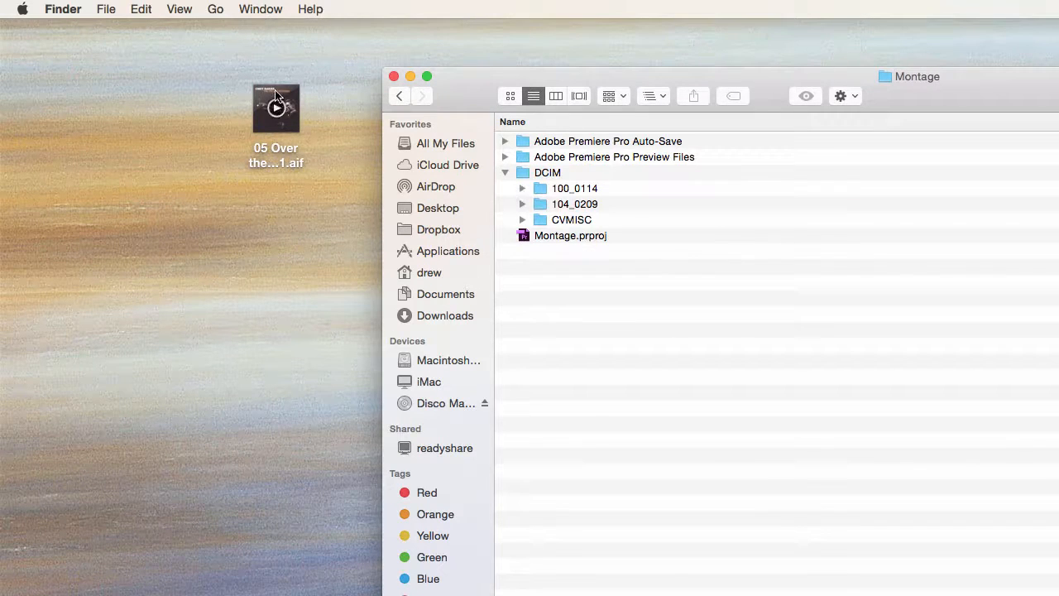
left_click_drag(276, 106, 554, 288)
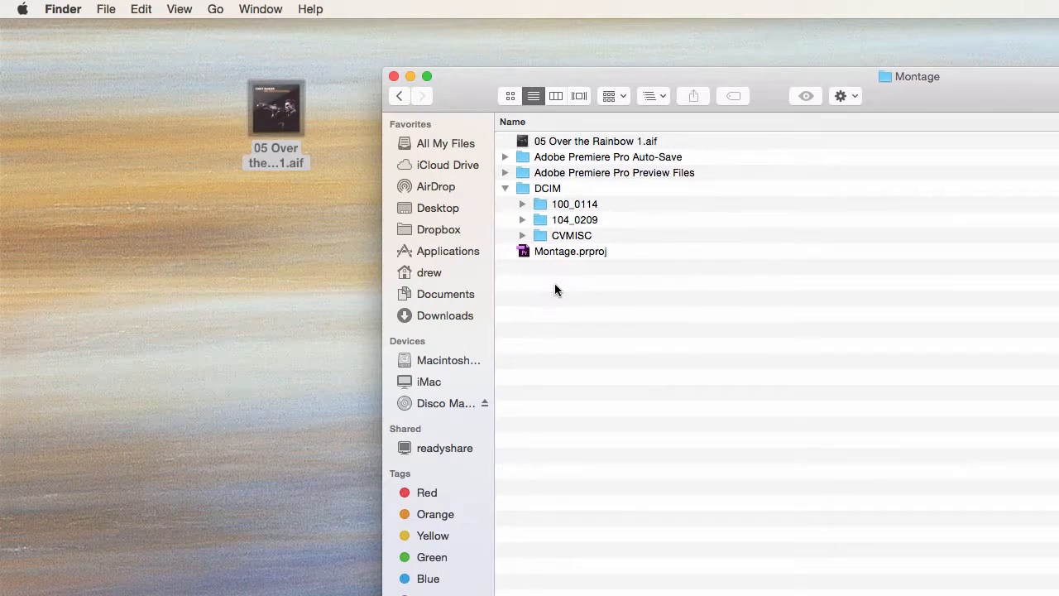
left_click(394, 76)
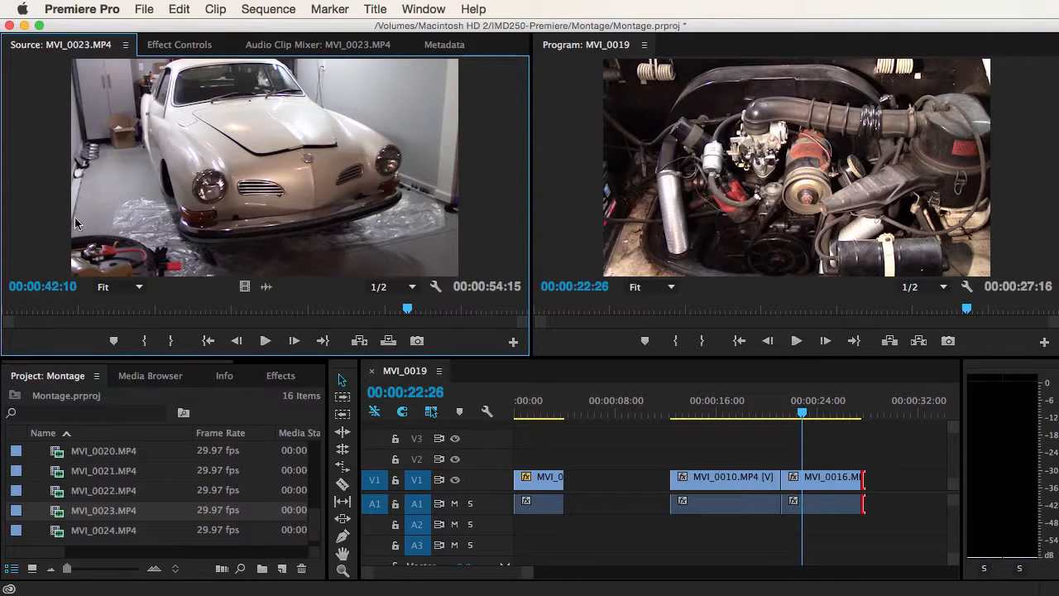
In Premiere Pro, enlarge the Montage project's item list to full size and create a bin named "music"
left_click(73, 383)
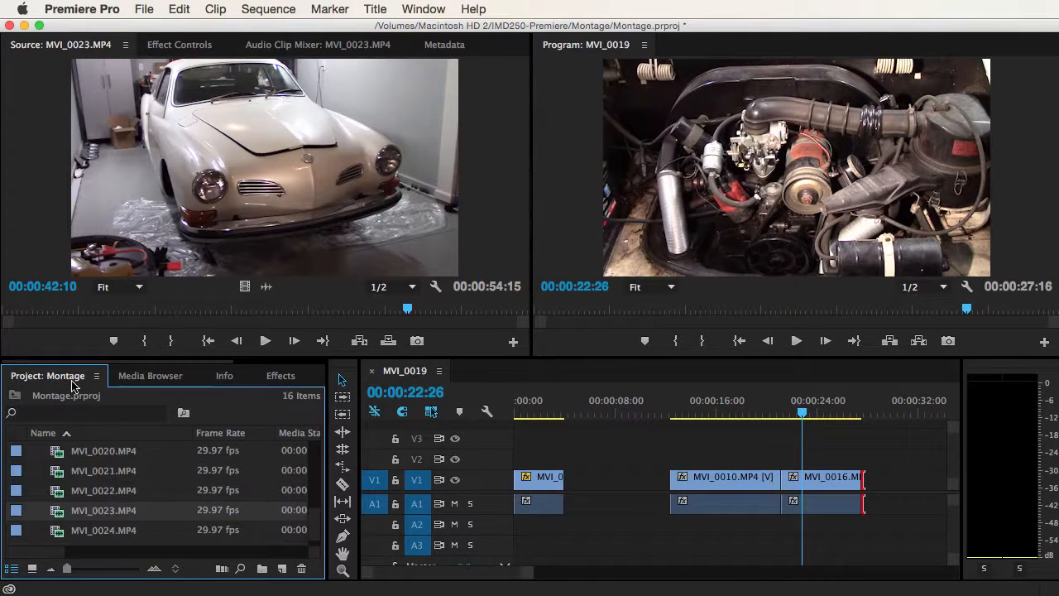
double_click(72, 382)
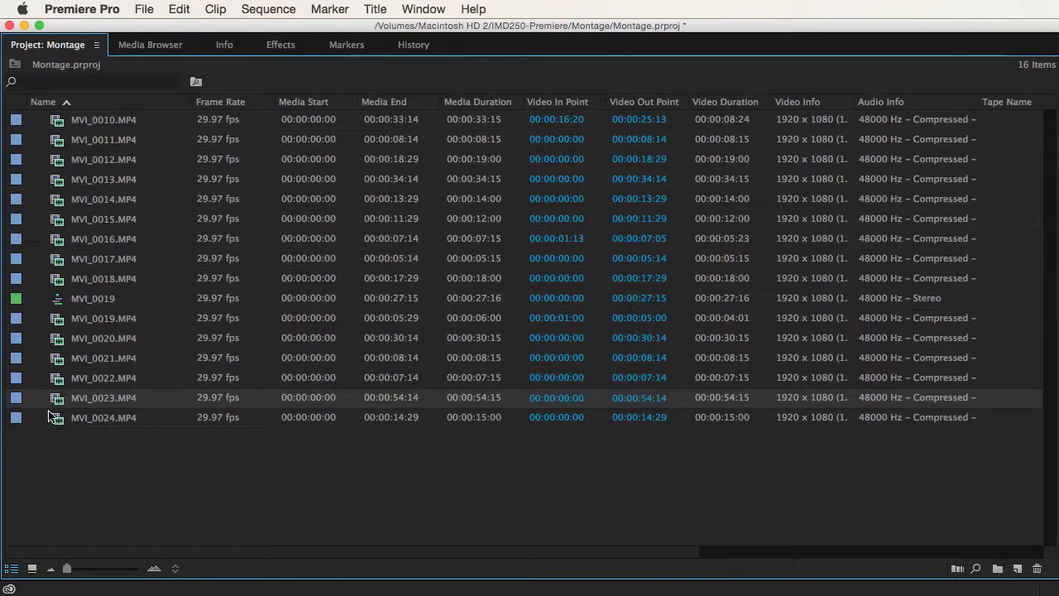
left_click(161, 529)
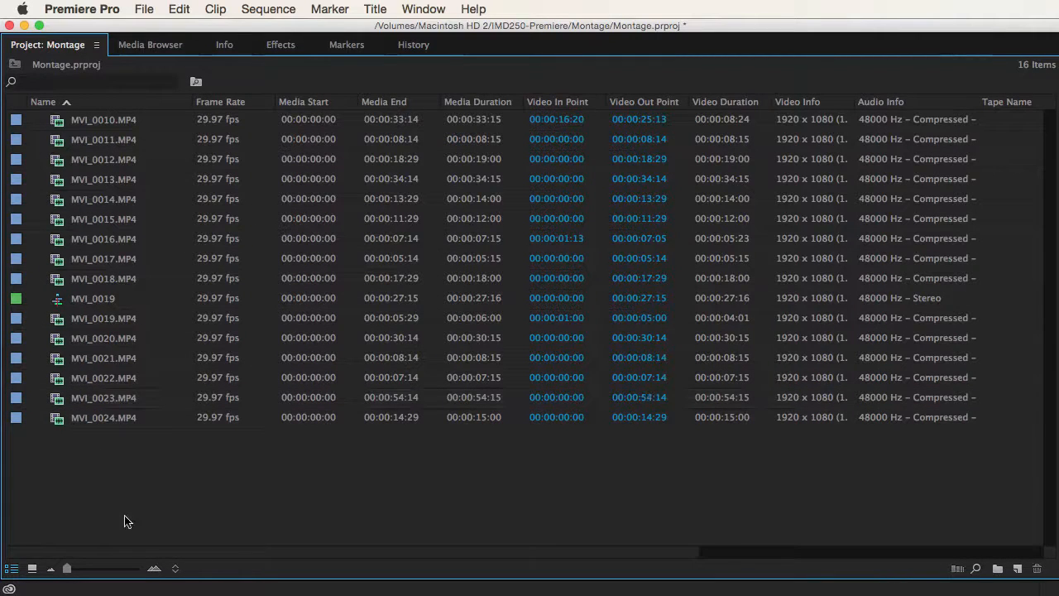
left_click(997, 569)
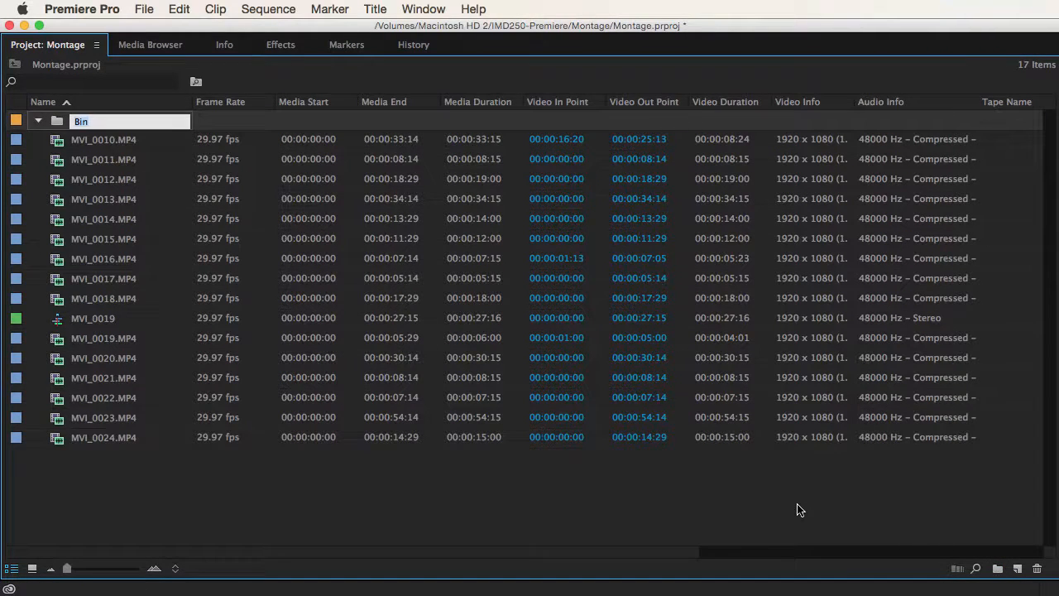
type("music")
key("Return")
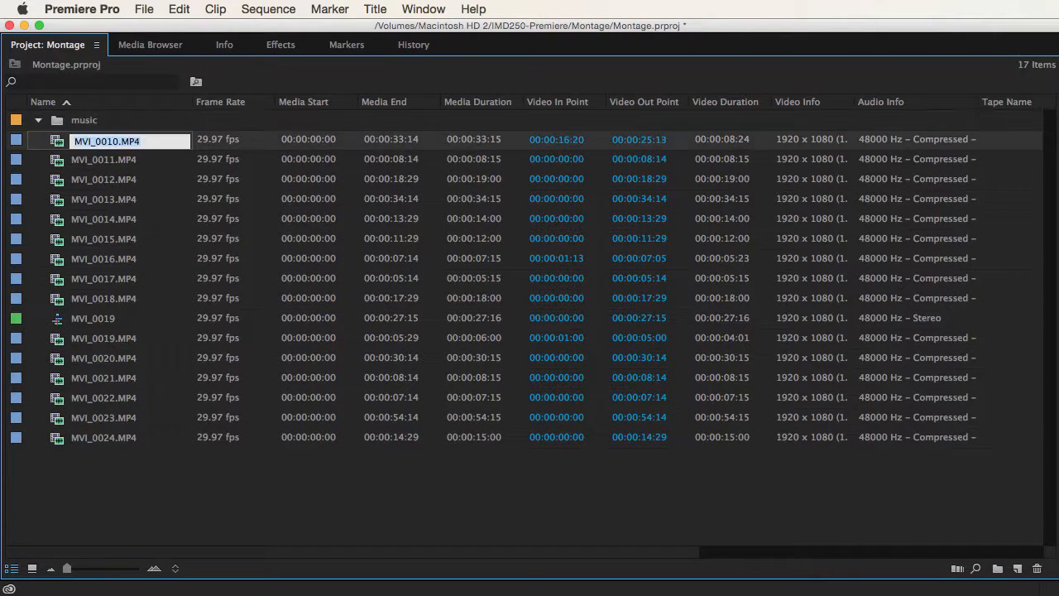
Open the music bin and import "05 Over the Rainbow 1.aif" from the Montage folder into it
left_click(58, 122)
double_click(58, 123)
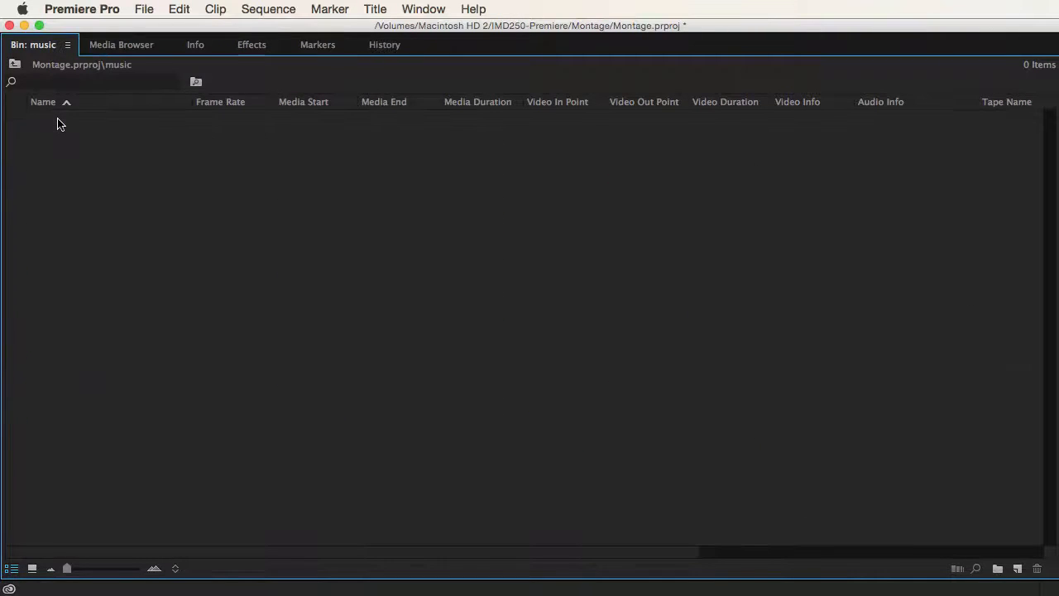
right_click(320, 213)
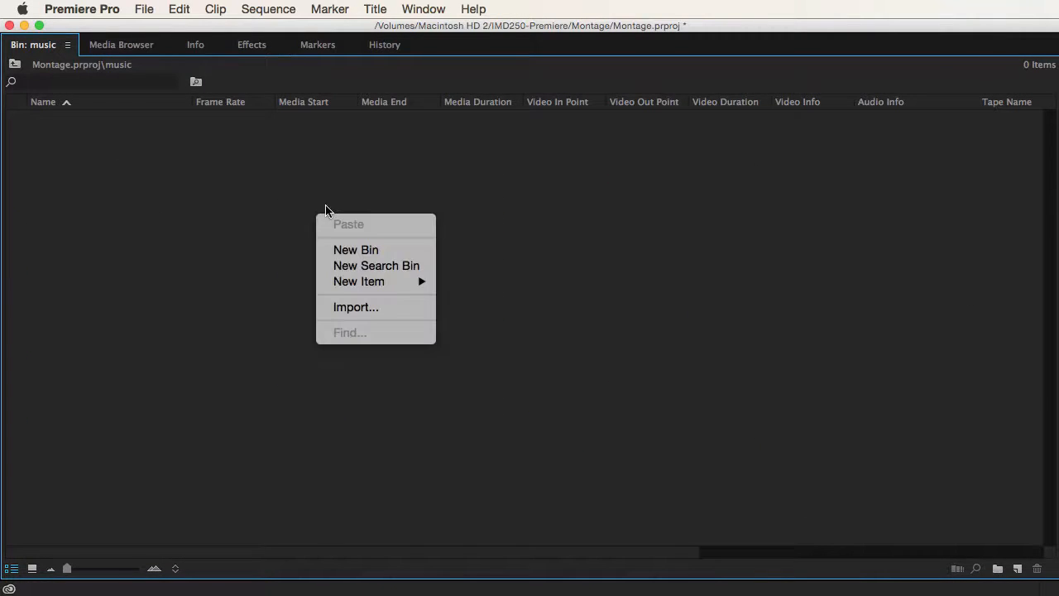
left_click(373, 311)
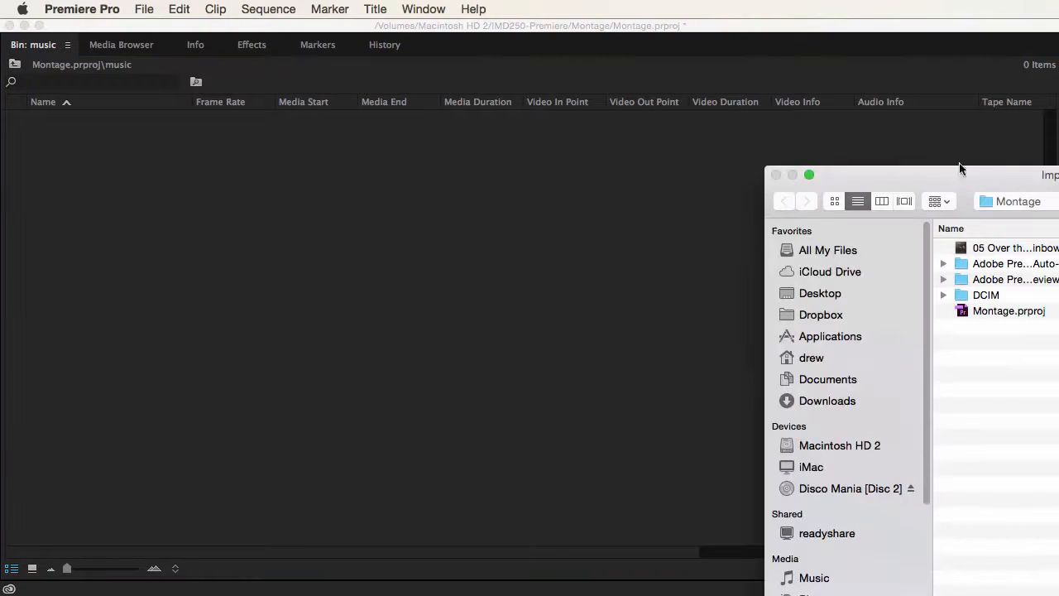
left_click_drag(944, 176, 402, 89)
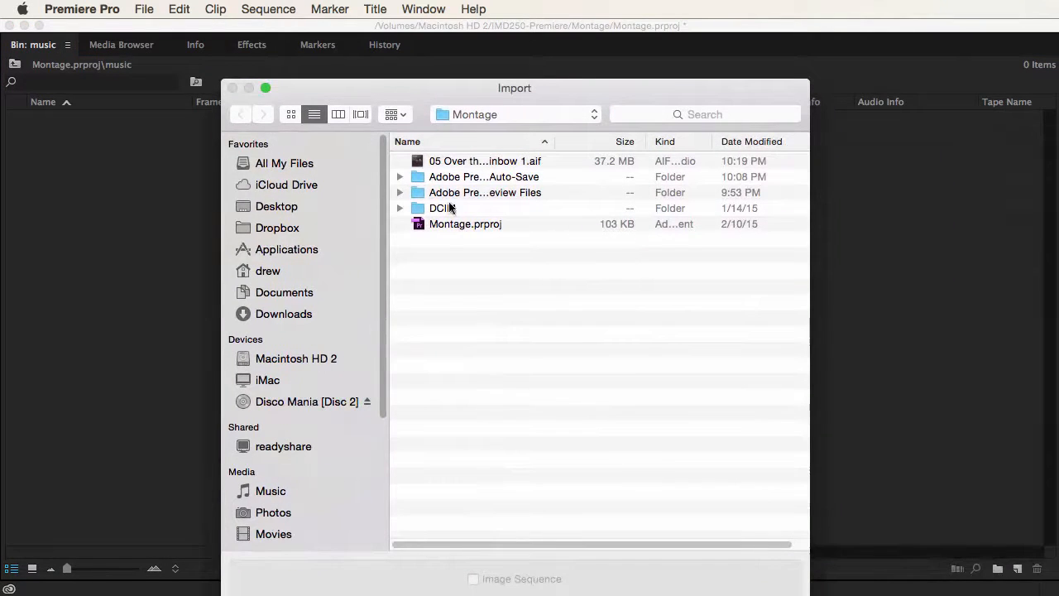
left_click(463, 164)
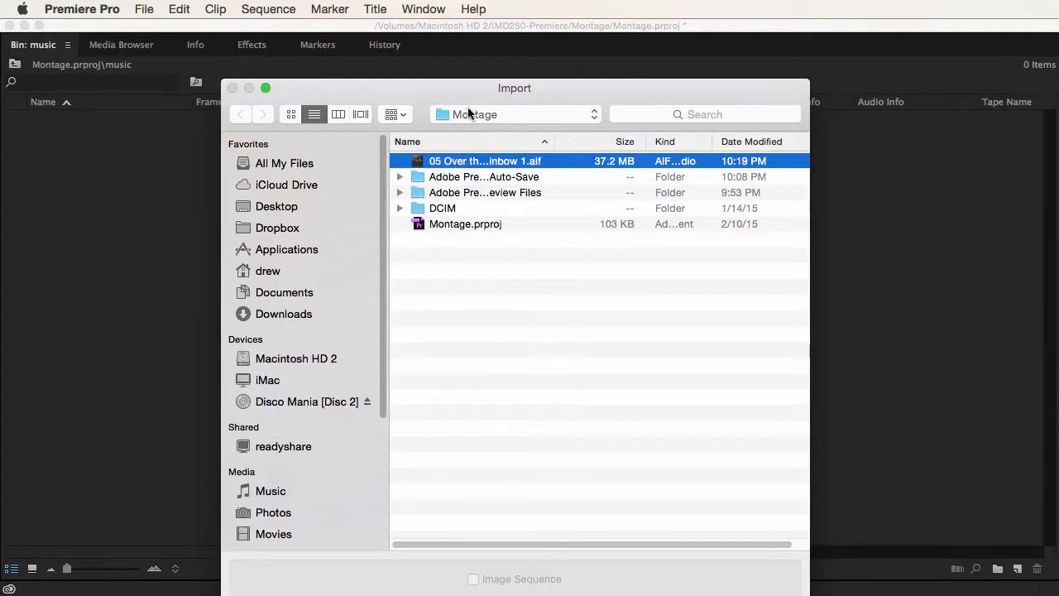
key("Return")
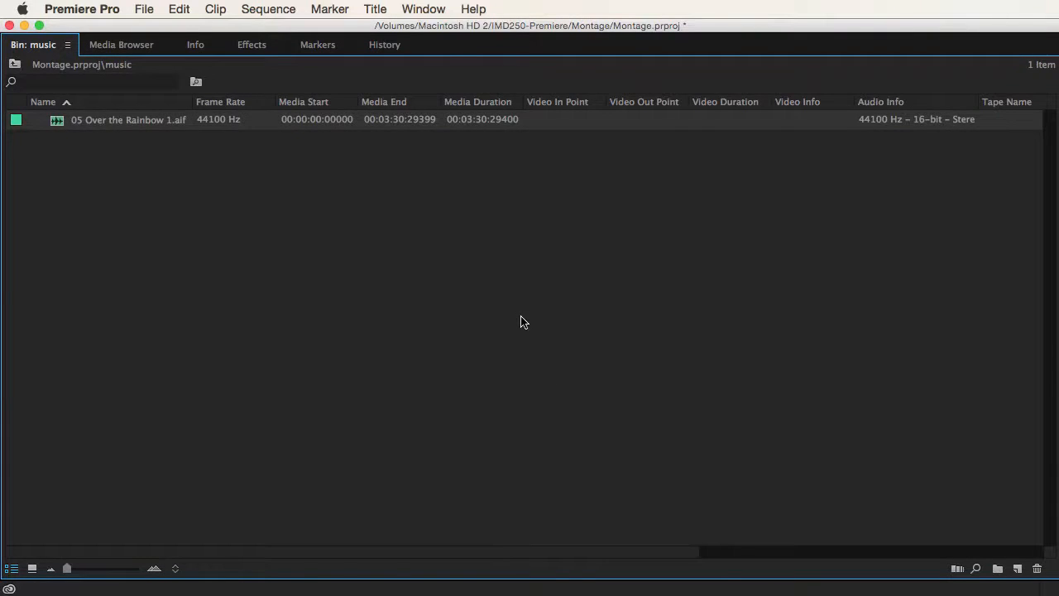
Restore the panel layout, load "05 Over the Rainbow 1.aif" in the Source monitor and place its audio on track A2 at the sequence start
key("grave")
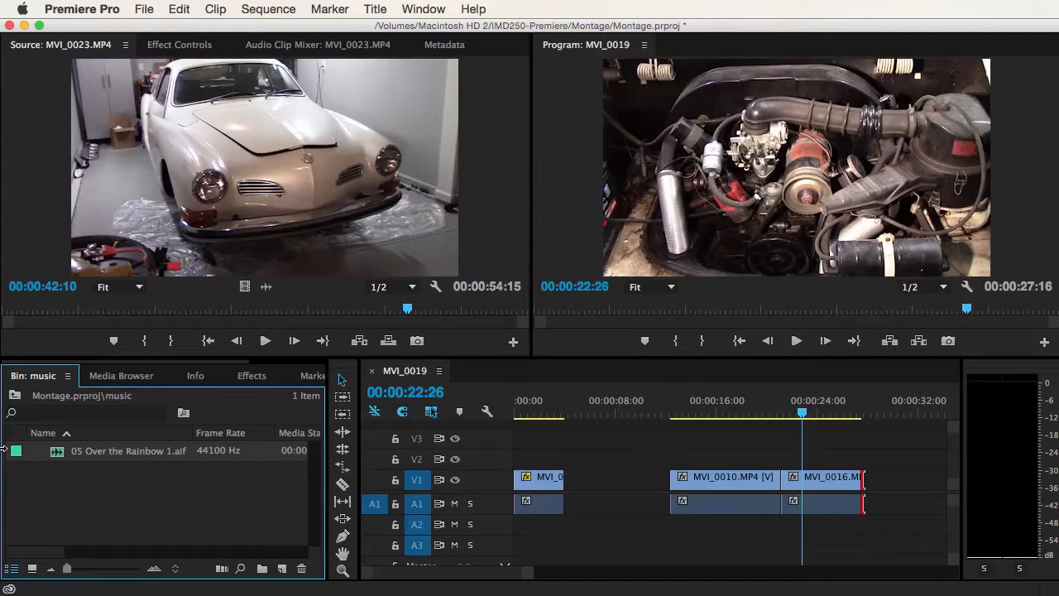
left_click(119, 451)
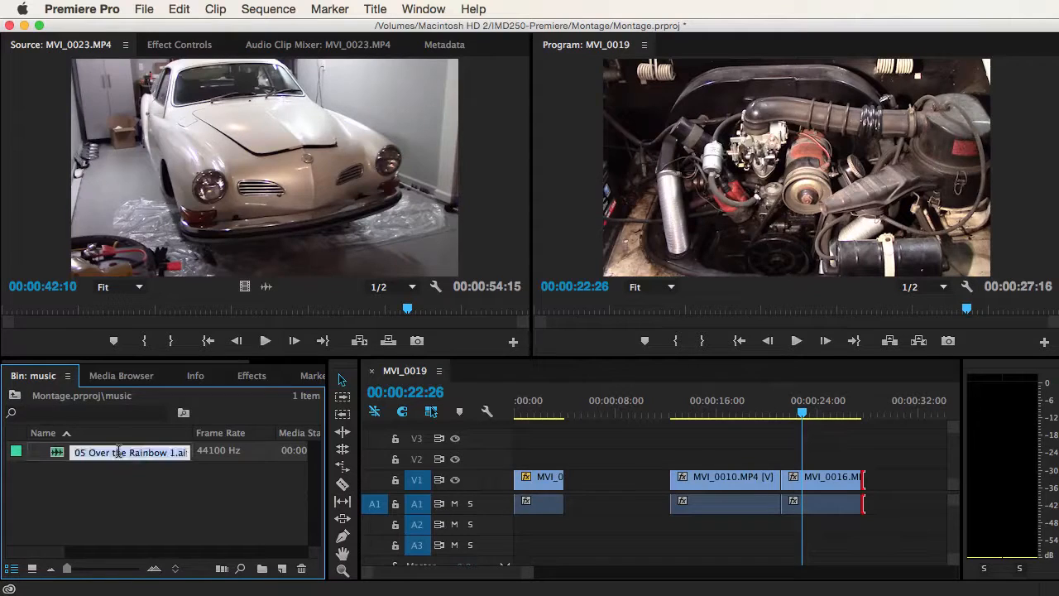
key("Return")
double_click(58, 451)
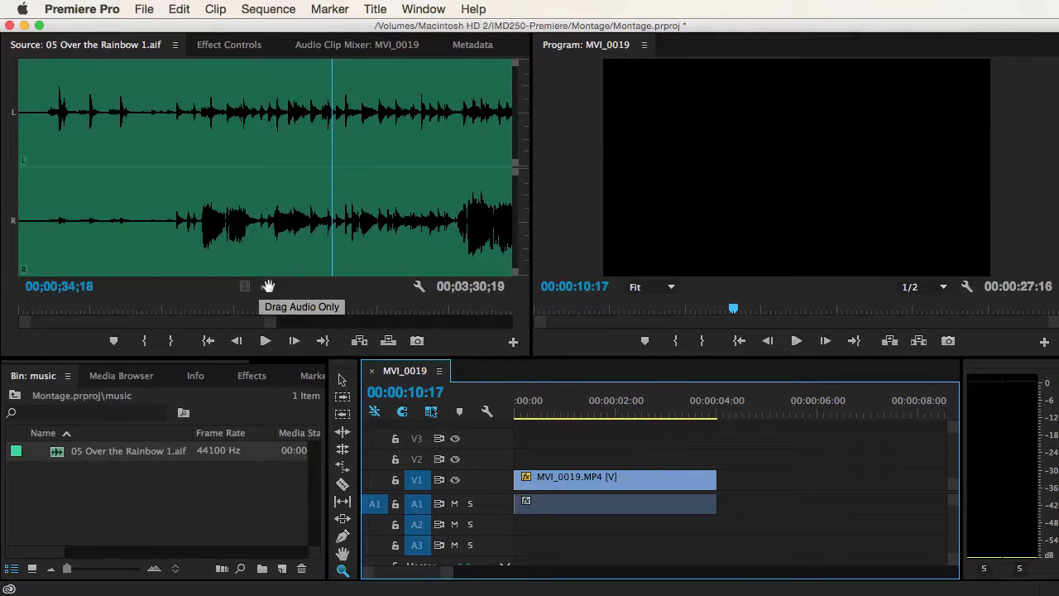
left_click_drag(266, 288, 528, 534)
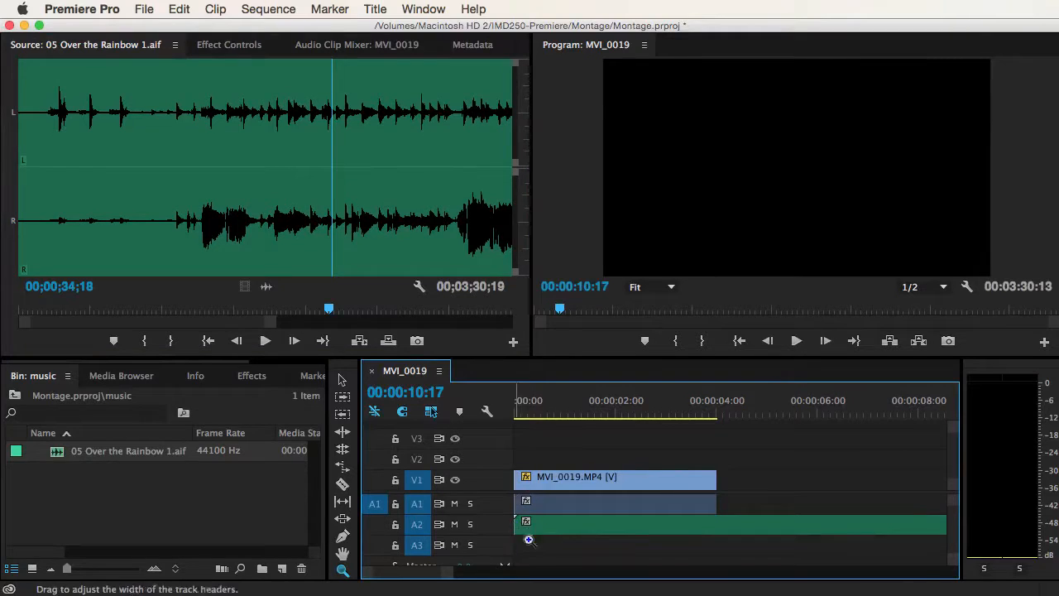
Enlarge the MVI_0019 timeline to full size and increase the audio track height to show the song's waveform in detail
left_click_drag(953, 498, 958, 511)
scroll(899, 500, "down", 3)
left_click_drag(449, 574, 514, 577)
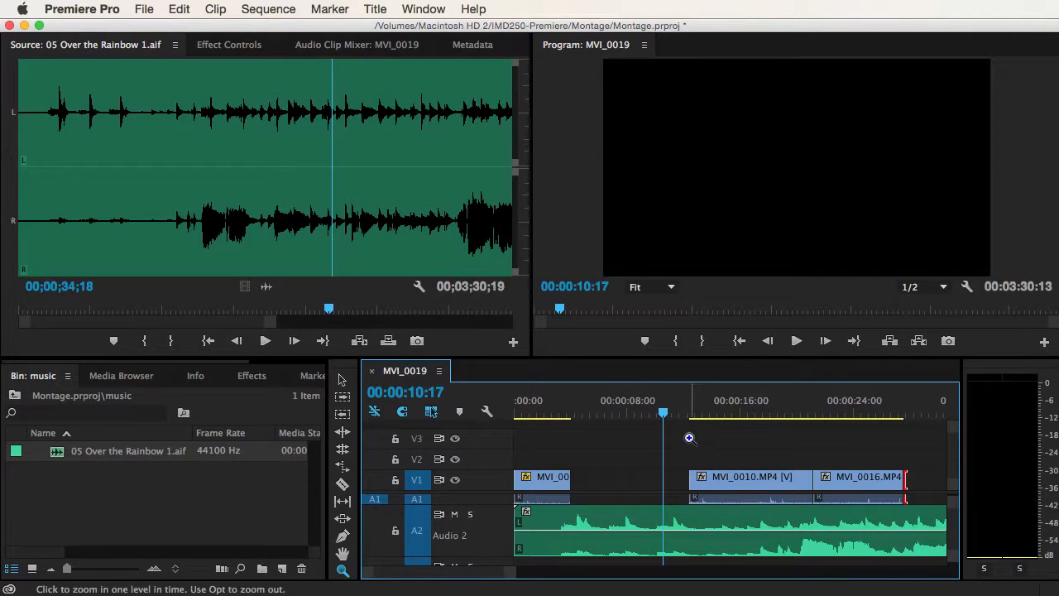
key("grave")
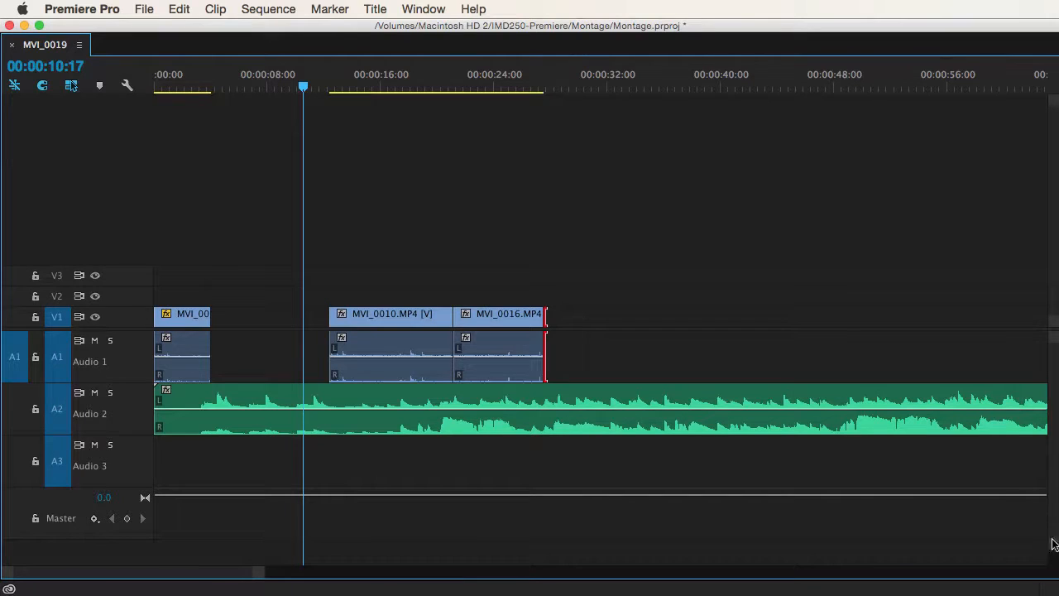
left_click_drag(1053, 343, 1053, 351)
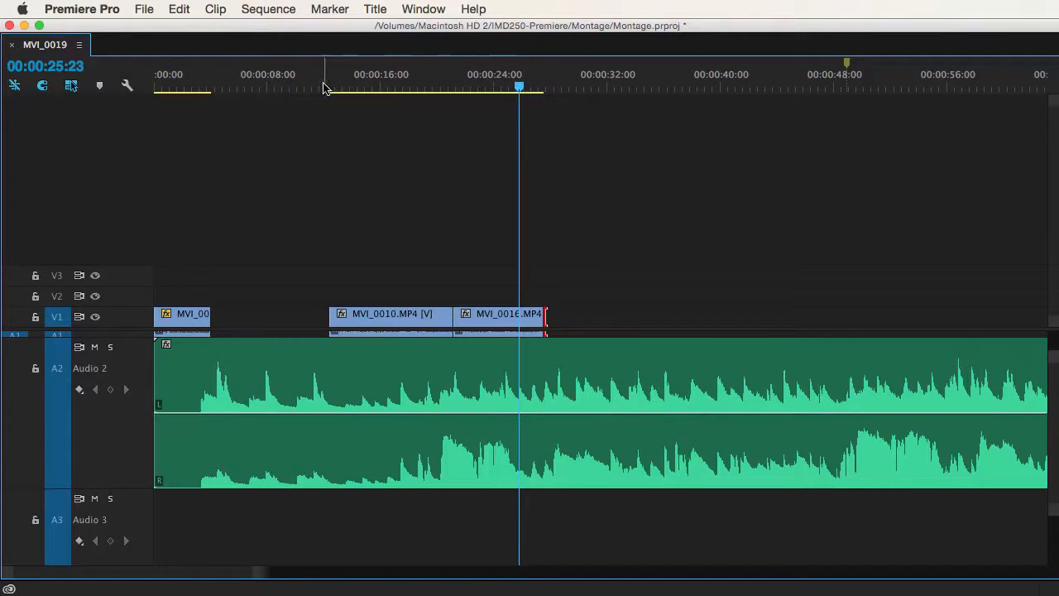
Add a timeline marker at the music peak at 00:00:11:10 and move the playhead to 00:00:16:18 in the restored layout
left_click_drag(330, 87, 315, 89)
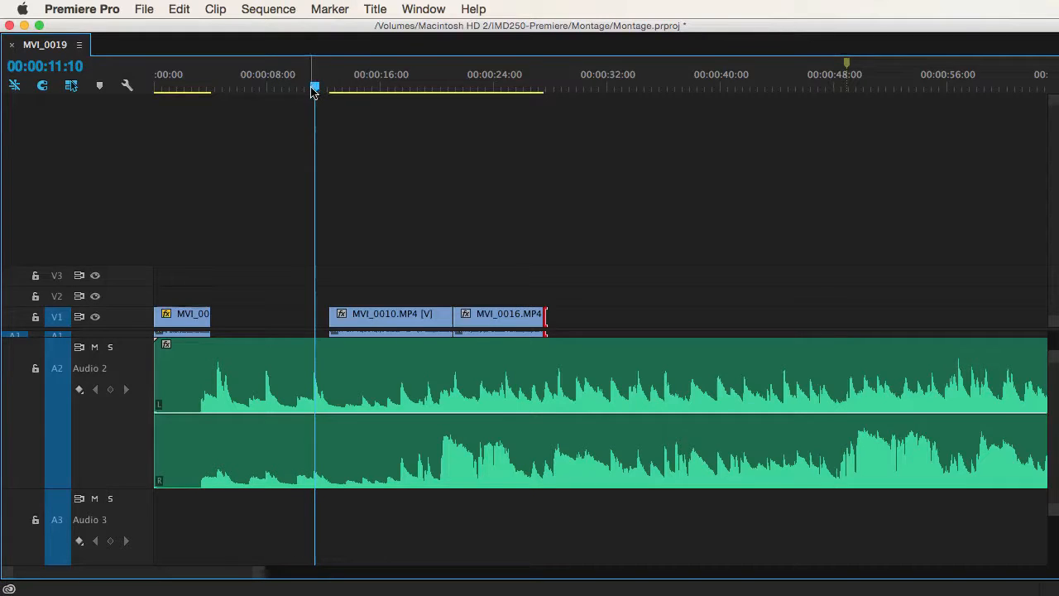
key("m")
key("grave")
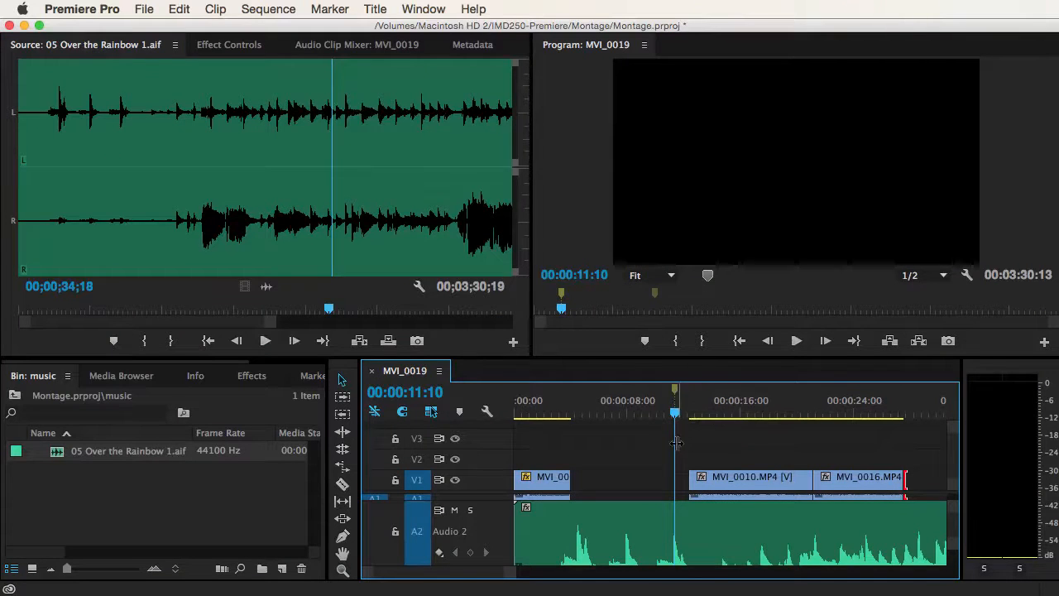
left_click_drag(675, 414, 749, 412)
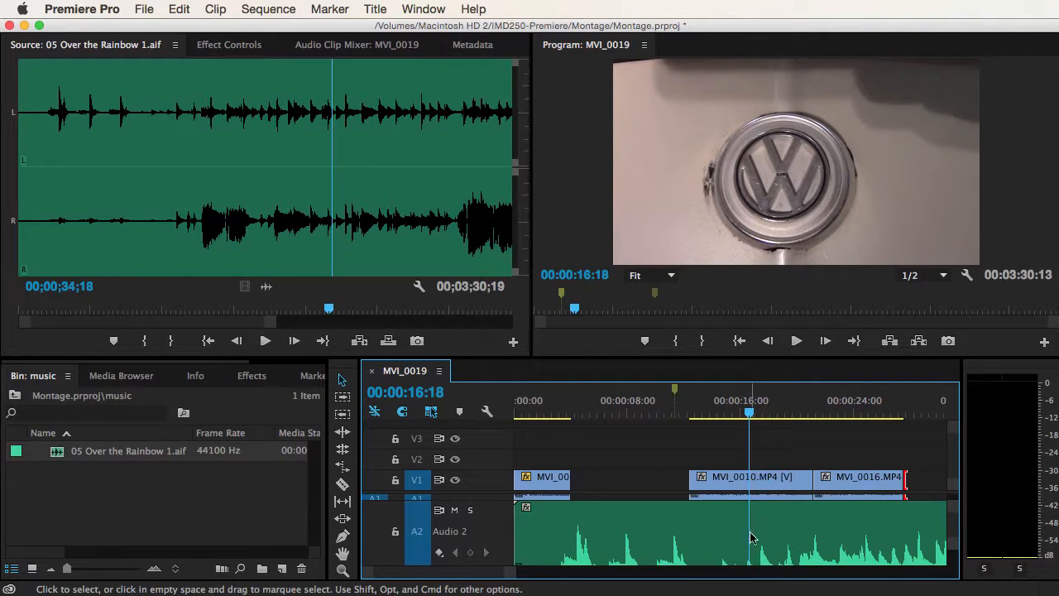
Hide Premiere Pro and copy "9 Heaven Must Be Missing An Angel.aiff" from the Disco Mania [Disc 2] CD to the desktop, closing the disc window
key("super+h")
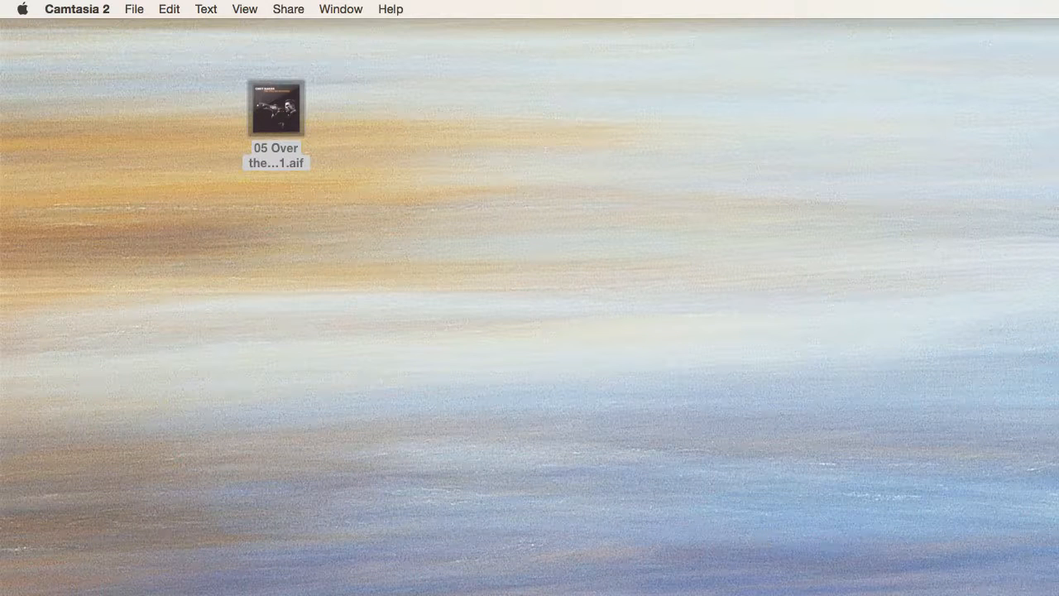
left_click_drag(1058, 188, 360, 172)
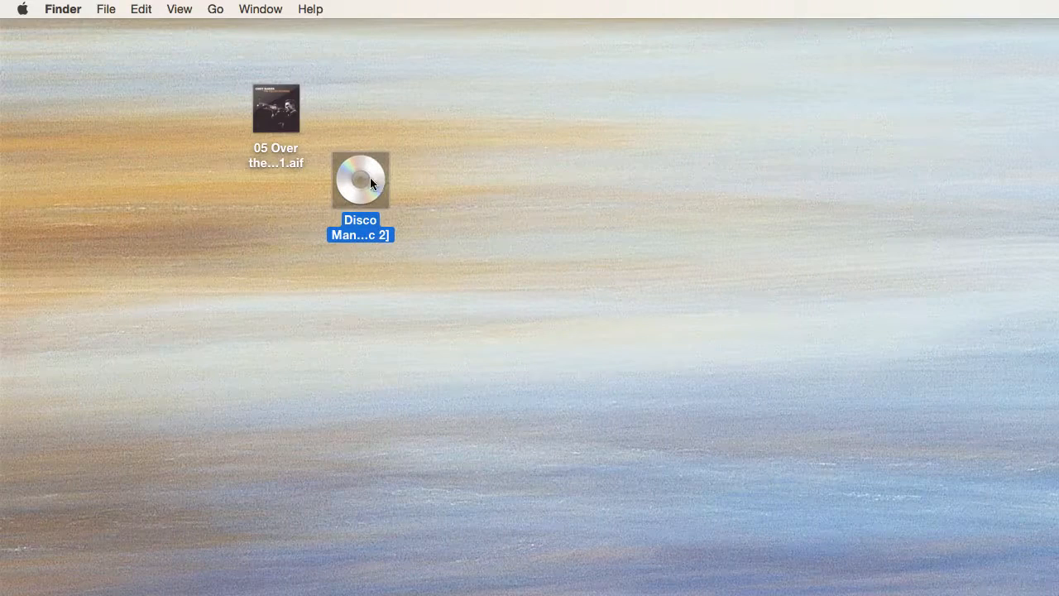
double_click(373, 179)
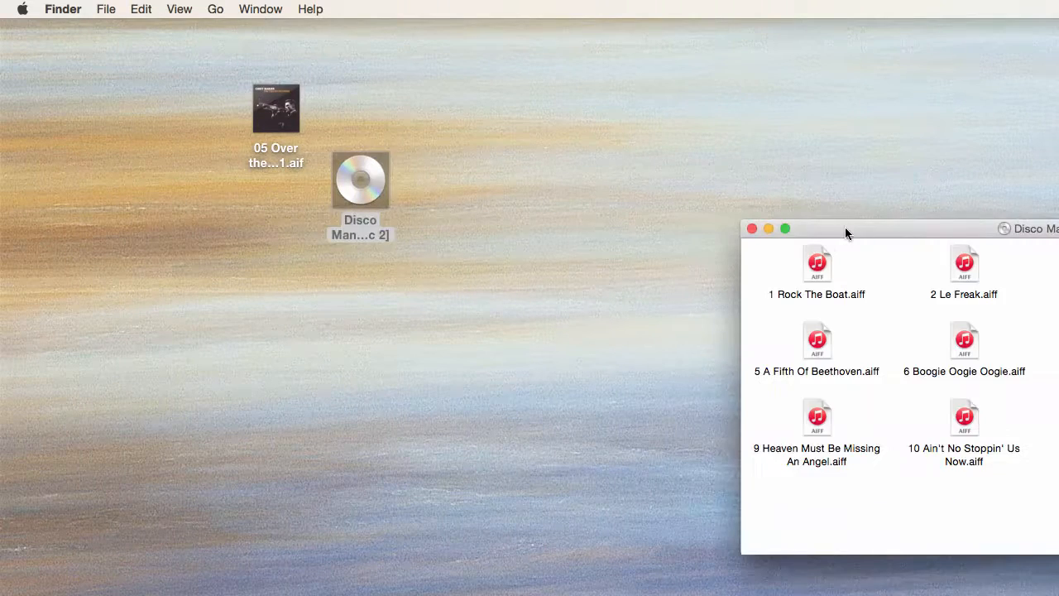
left_click_drag(845, 232, 409, 55)
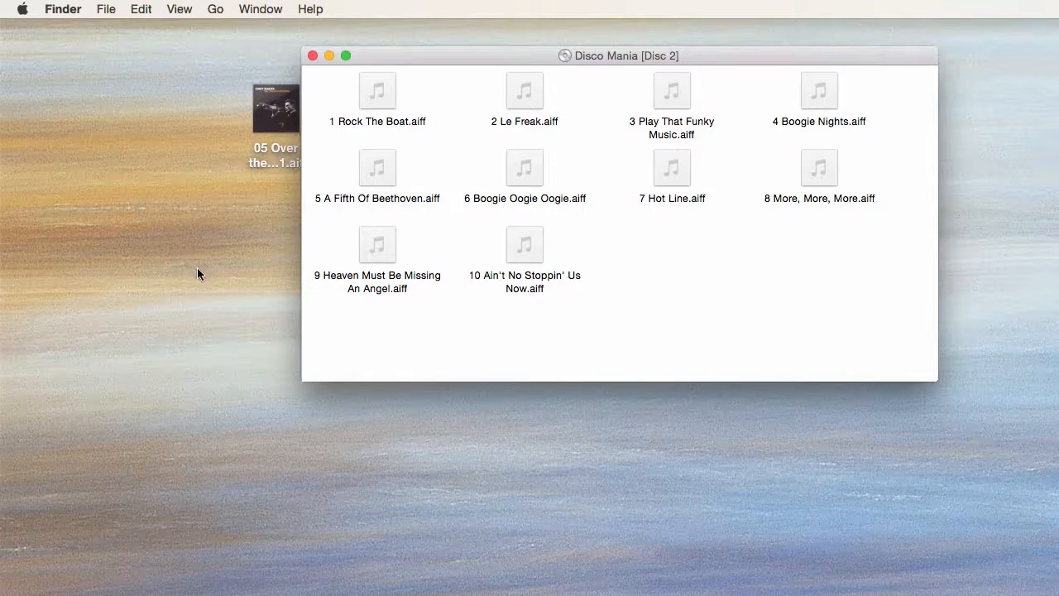
left_click_drag(374, 252, 182, 167)
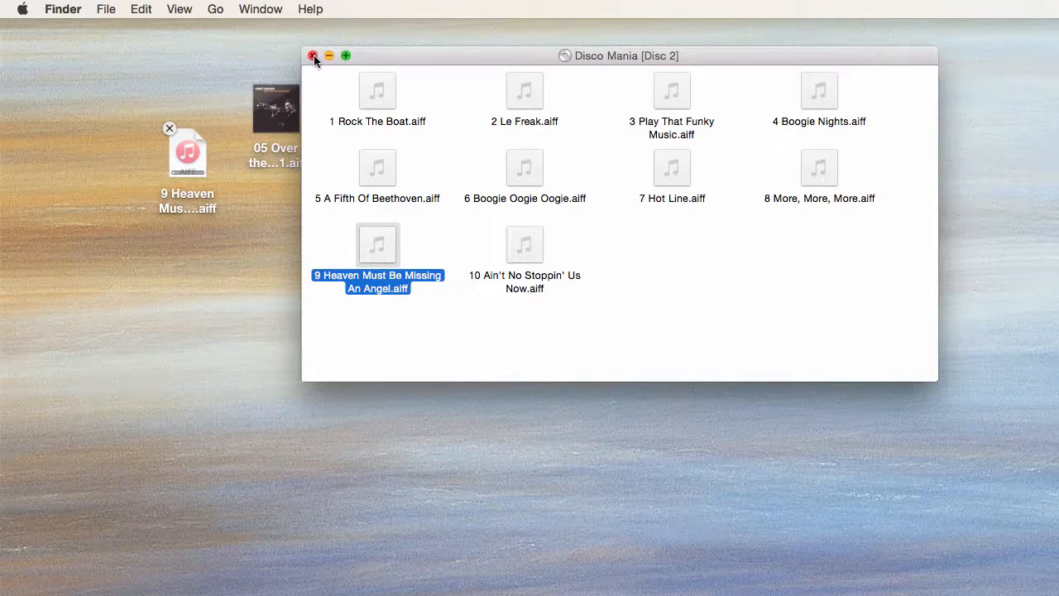
left_click(312, 56)
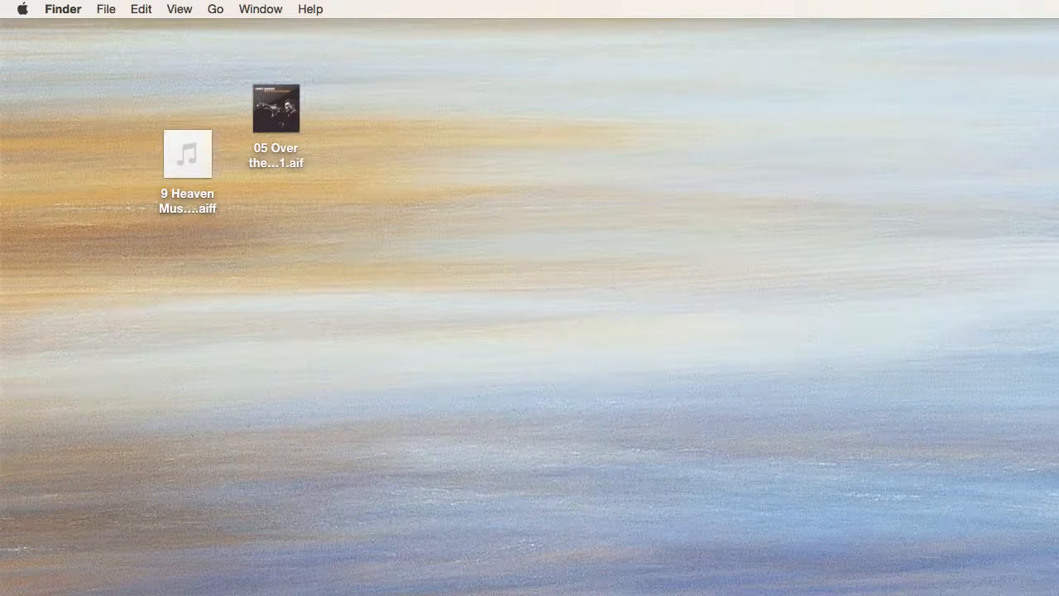
Copy "9 Heaven Must Be Missing An Angel.aiff" from the desktop into the Montage project folder and close the folder window
left_click_drag(1058, 389, 434, 63)
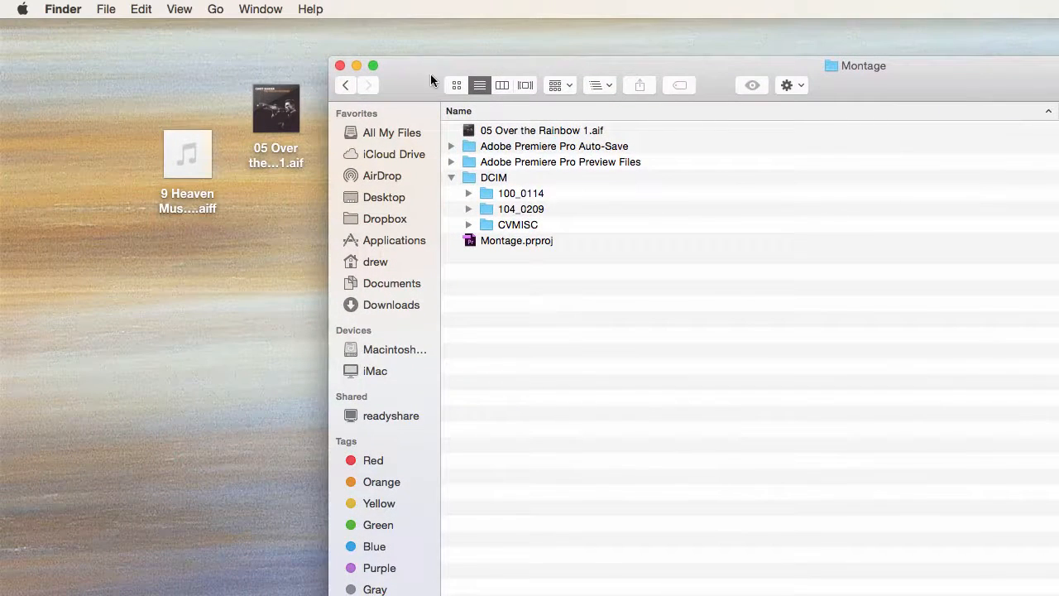
left_click(196, 175)
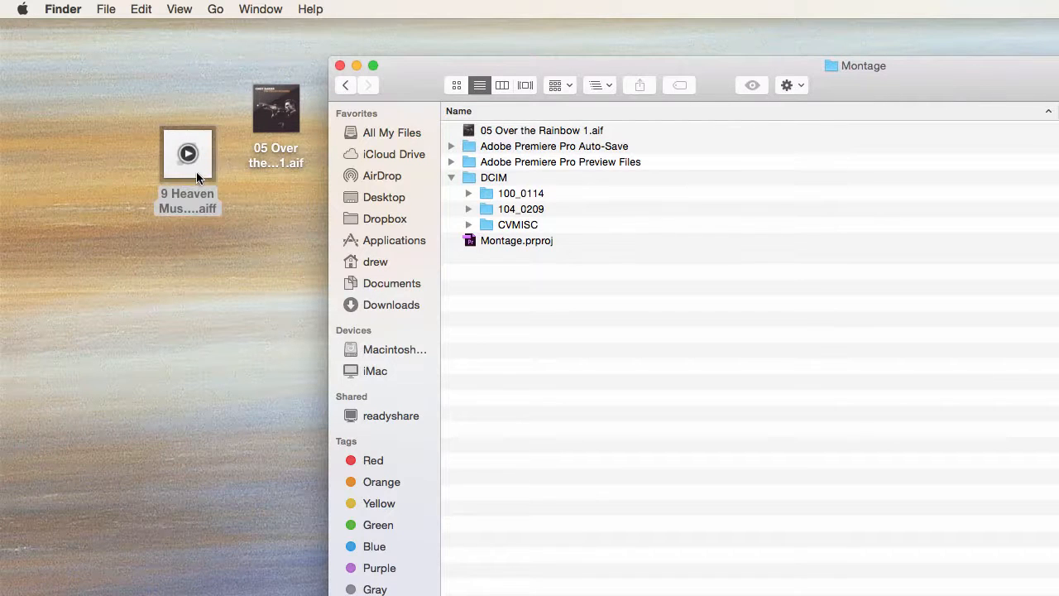
left_click_drag(197, 176, 503, 303)
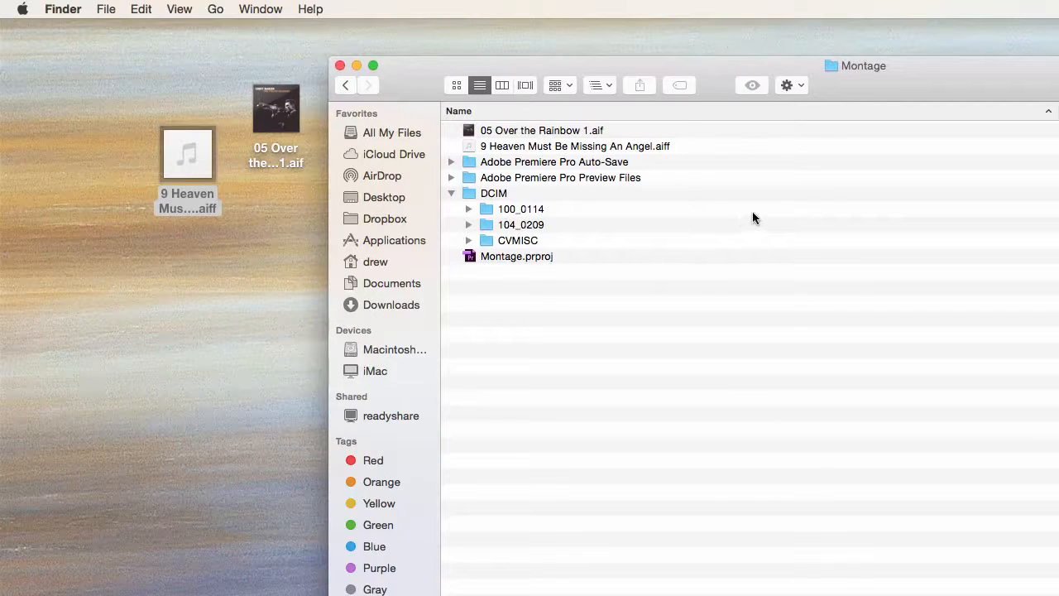
left_click(340, 66)
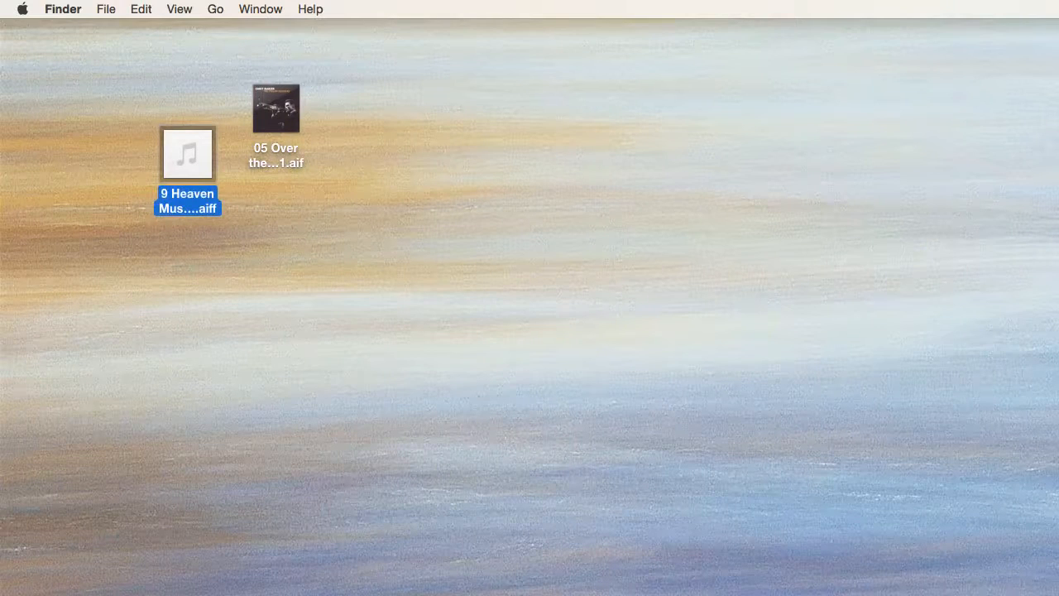
Switch to Premiere Pro and import "9 Heaven Must Be Missing An Angel.aiff" from the Montage folder into the music bin
key("super+Tab")
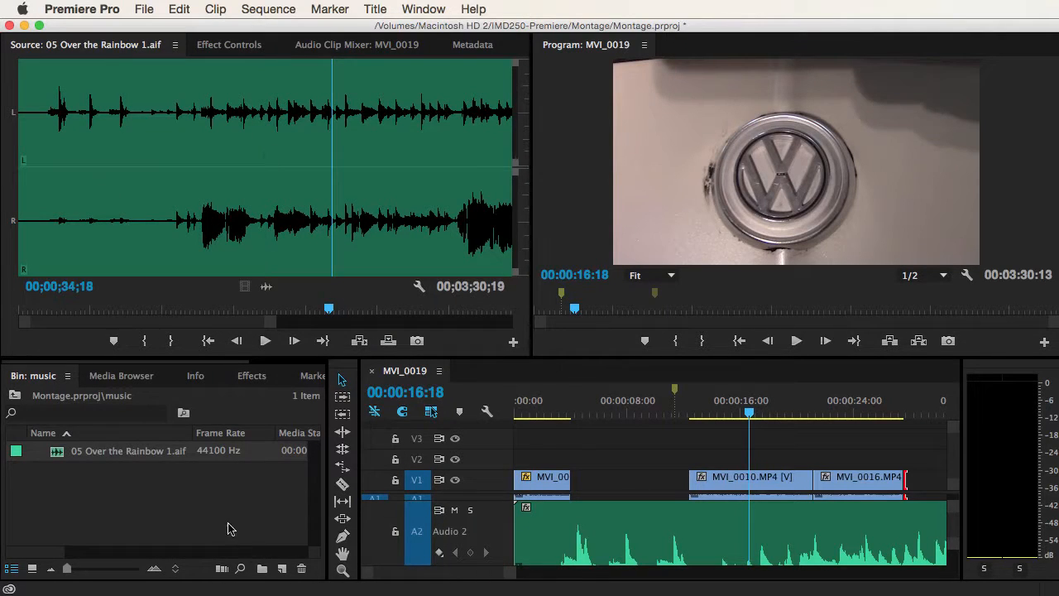
left_click(223, 526)
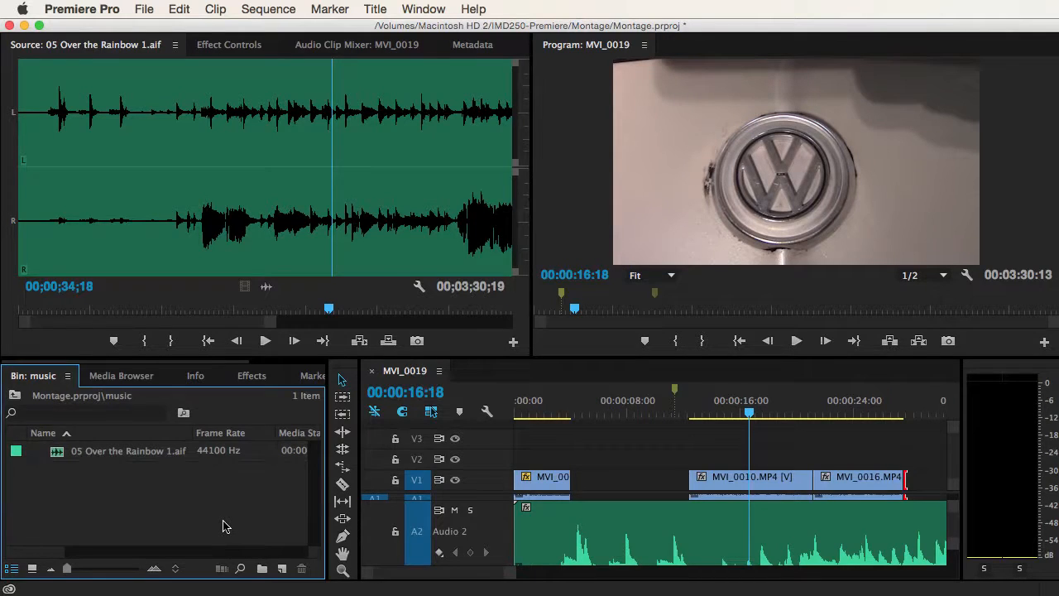
key("grave")
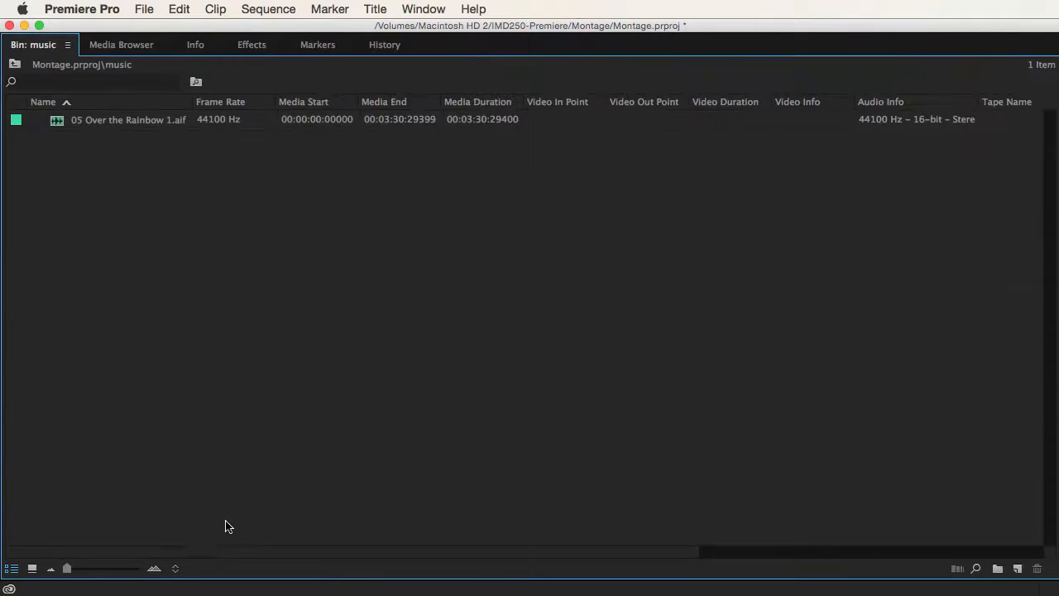
right_click(446, 224)
left_click(509, 326)
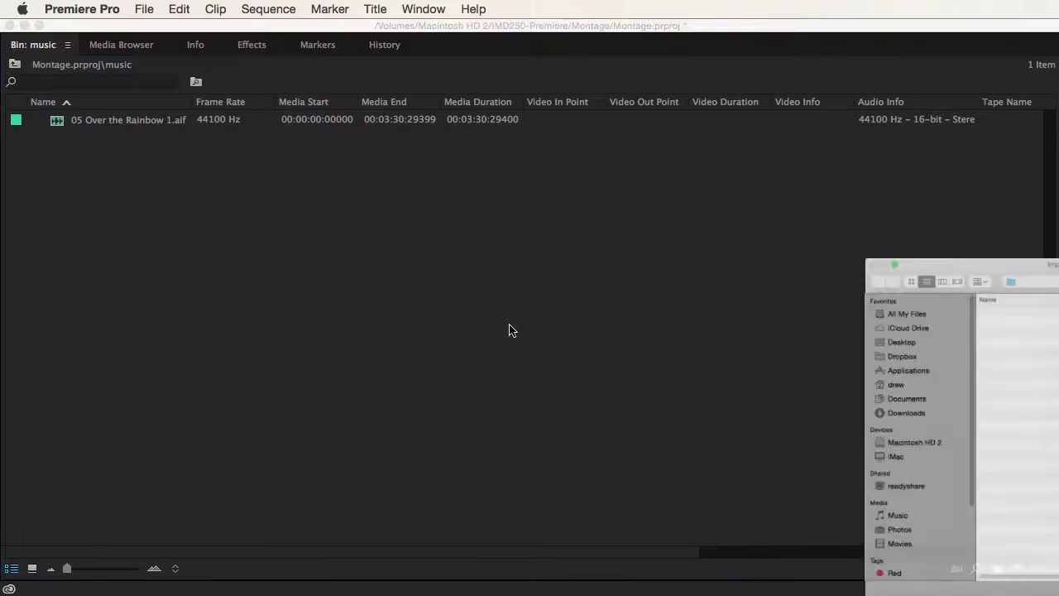
left_click(1021, 261)
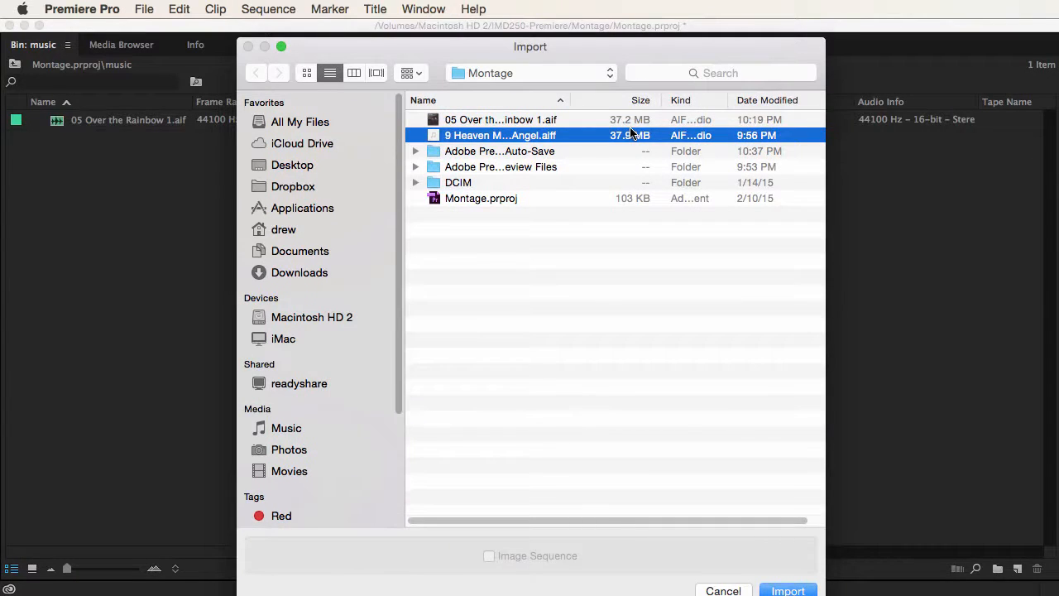
left_click(799, 589)
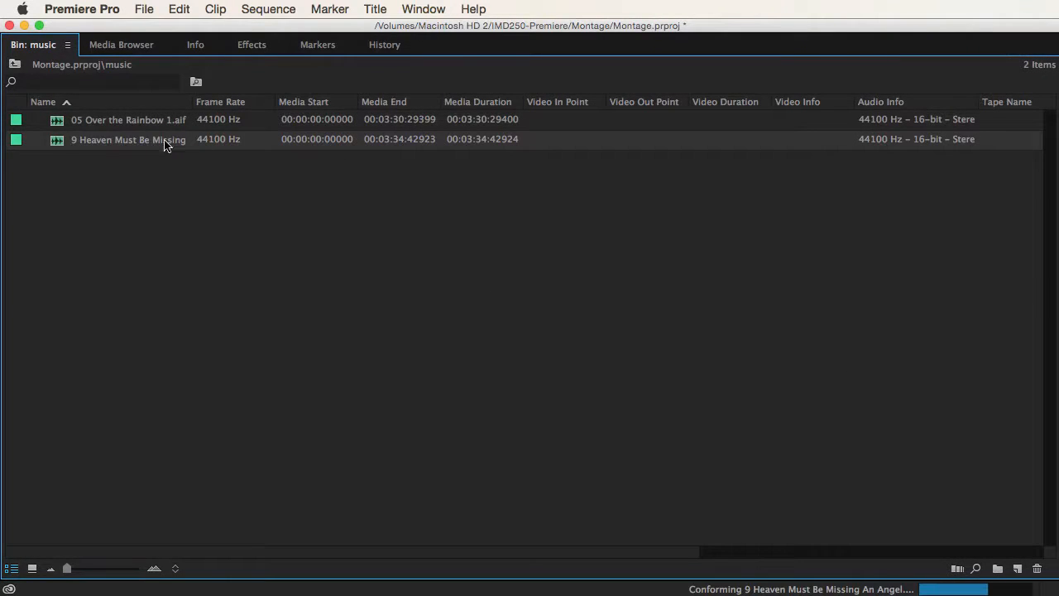
Restore the panel layout, load "9 Heaven Must Be Missing An Angel.aiff" in the Source monitor and hide Premiere Pro
key("grave")
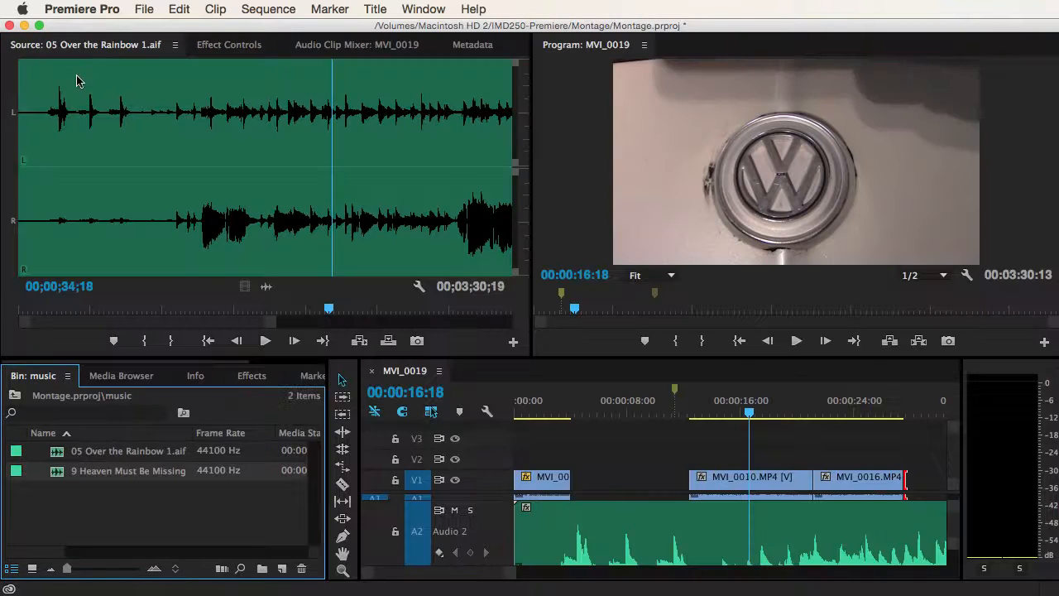
double_click(56, 476)
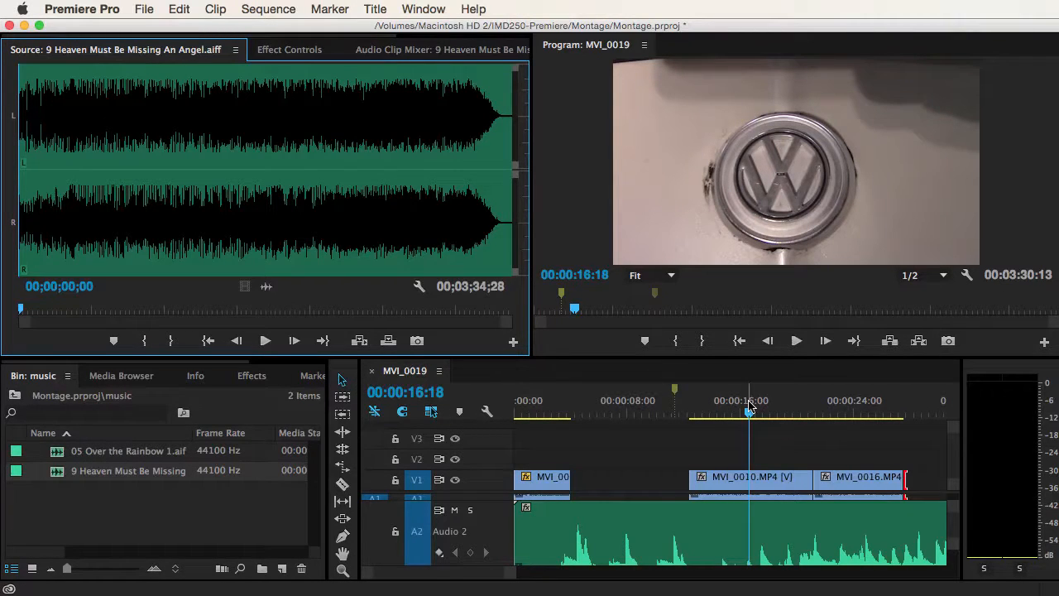
key("super+h")
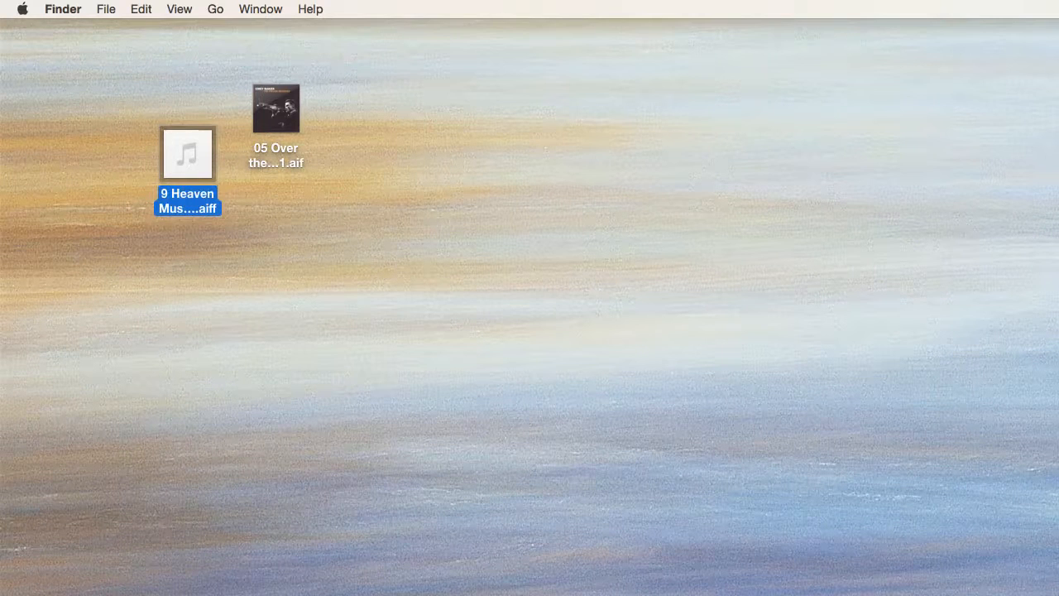
Switch to GarageBand and create a new Loops project saved as "My Song 3.band", fitting its window to the screen
key("super+Tab")
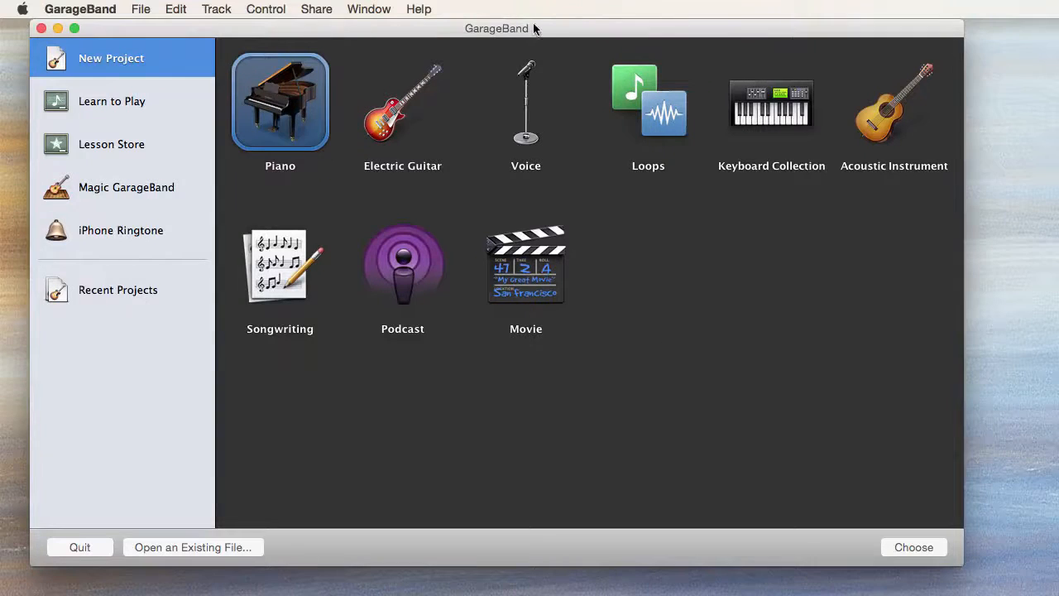
left_click_drag(535, 28, 523, 23)
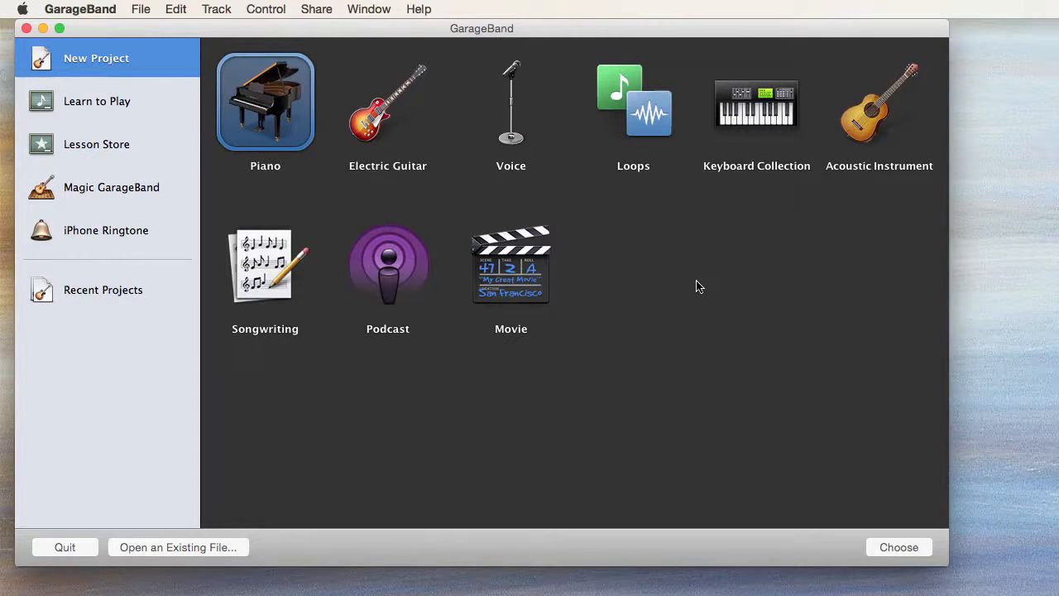
double_click(653, 116)
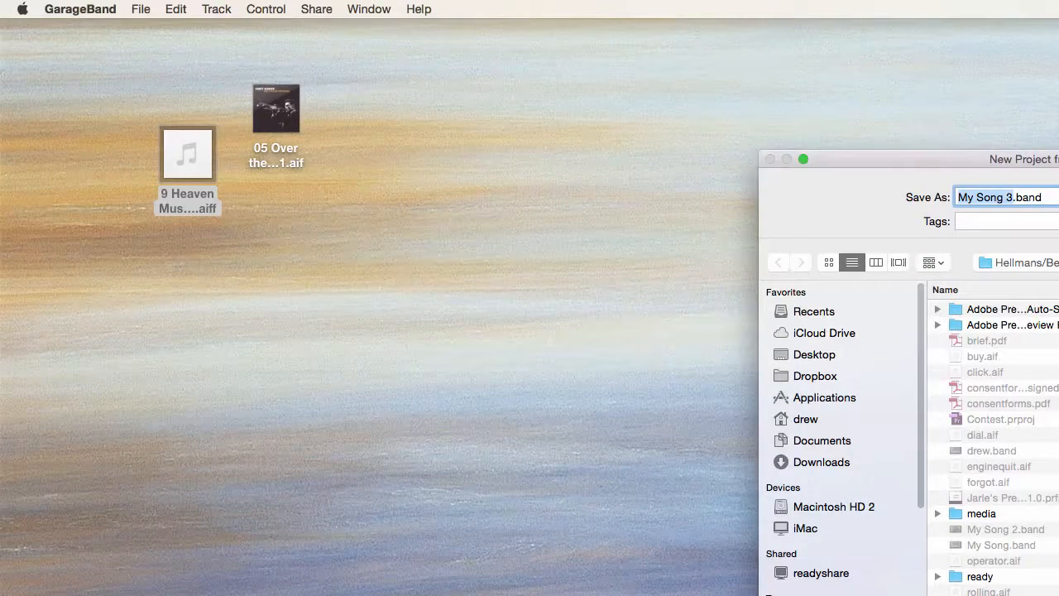
key("Return")
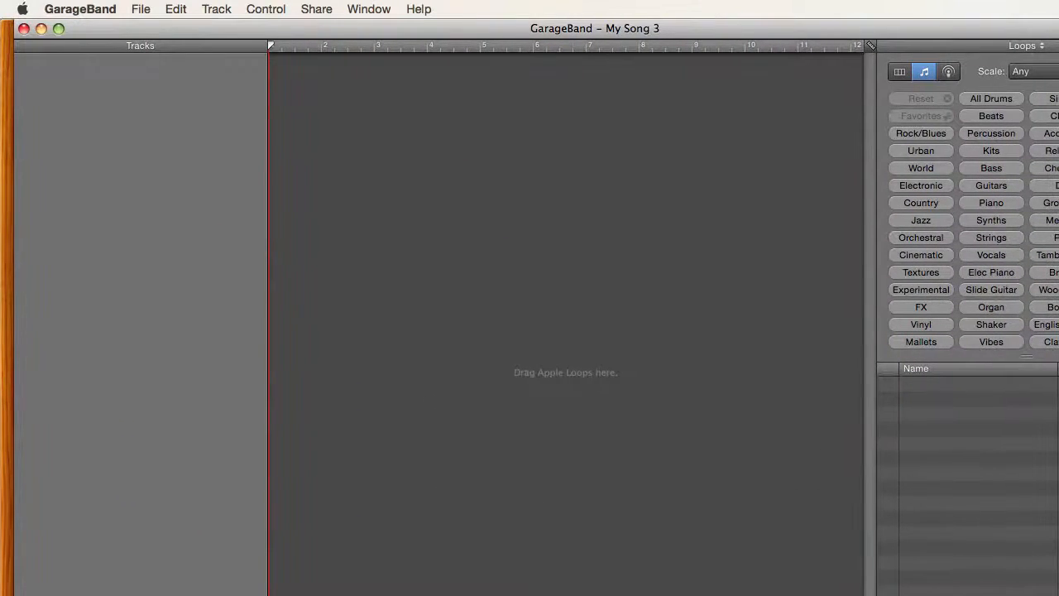
left_click_drag(1058, 595, 1056, 510)
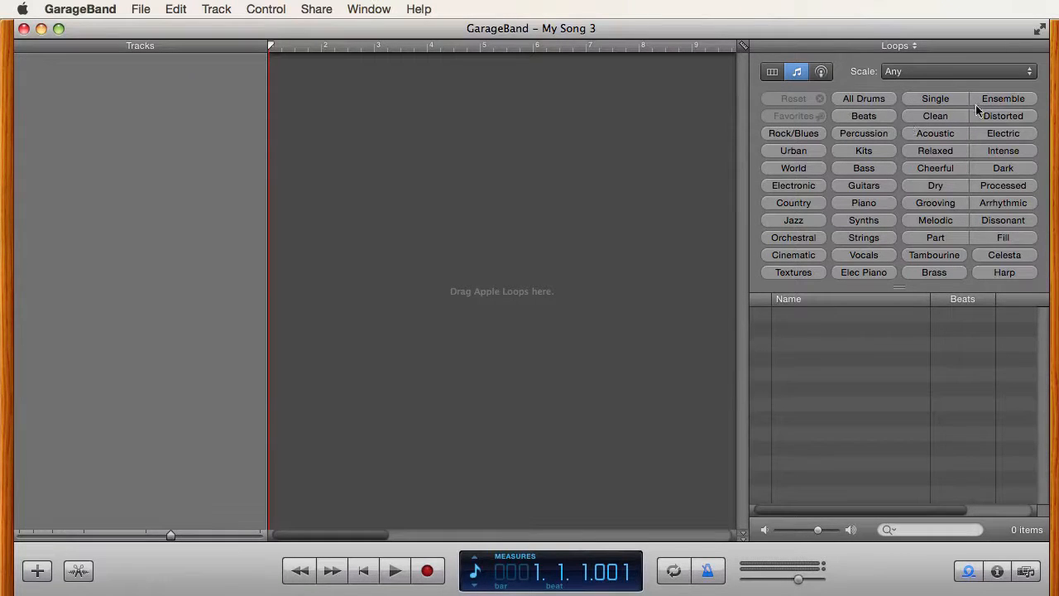
Filter the loop browser to Ensemble loops and sort them by length with the longest first
left_click(1011, 104)
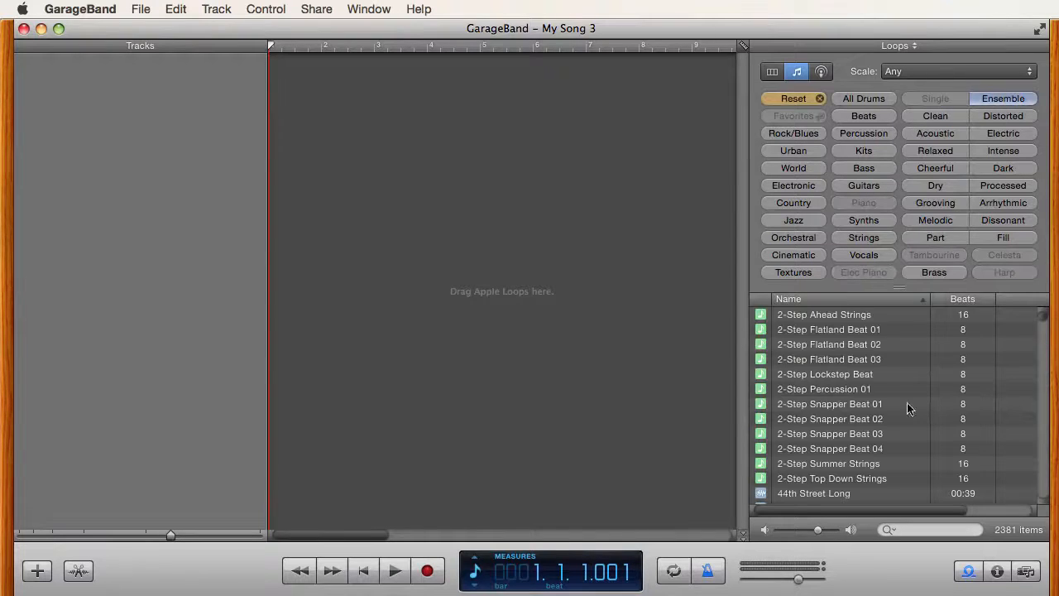
left_click(955, 302)
left_click(956, 302)
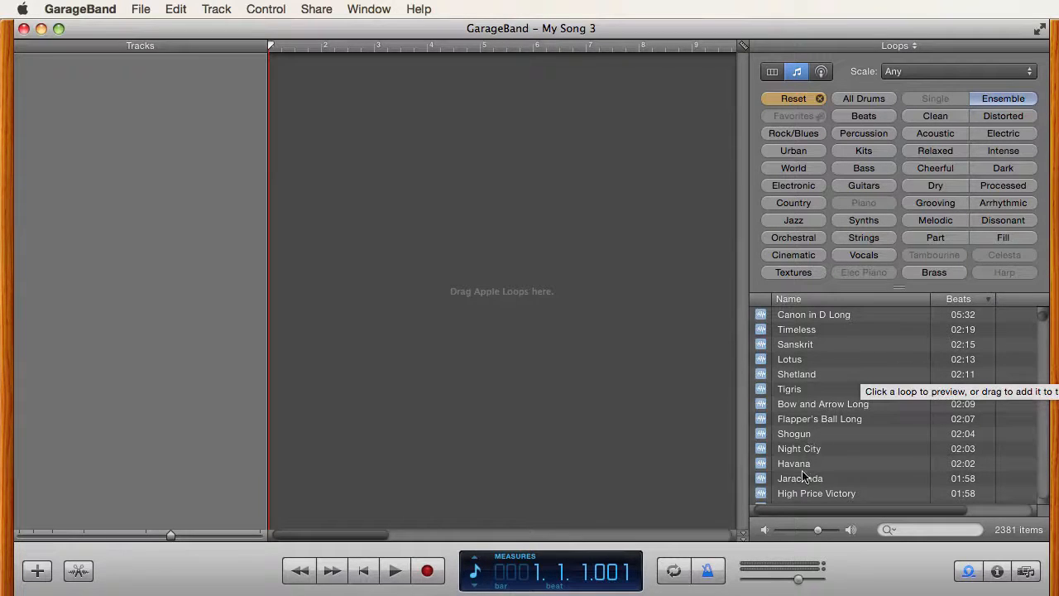
scroll(815, 472, "down", 2)
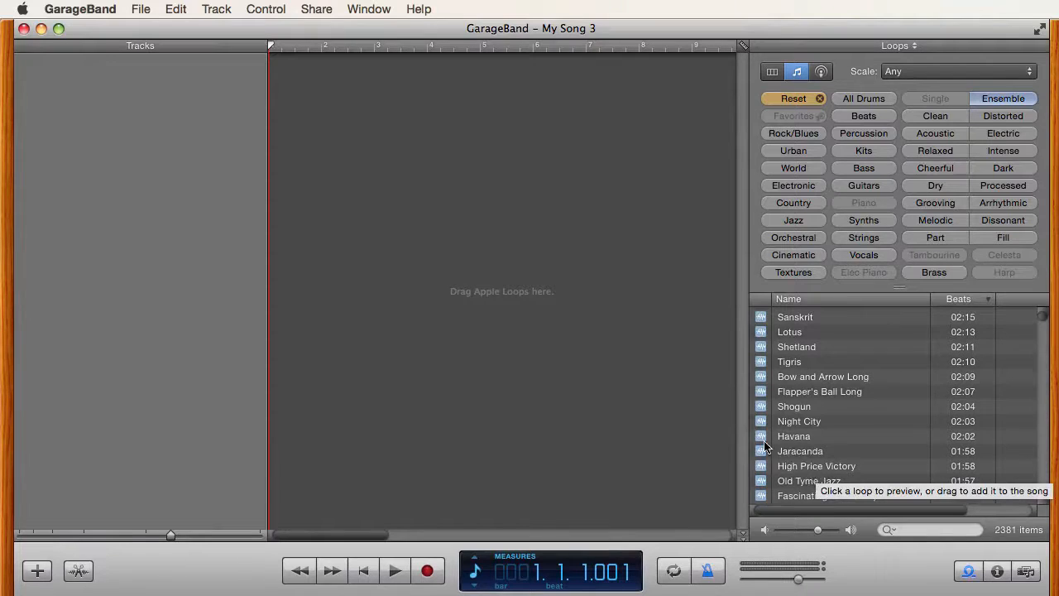
Add the "Bow and Arrow Long" loop as a track at the start of the song and return the playhead to the beginning
left_click(819, 377)
left_click_drag(787, 365, 307, 121)
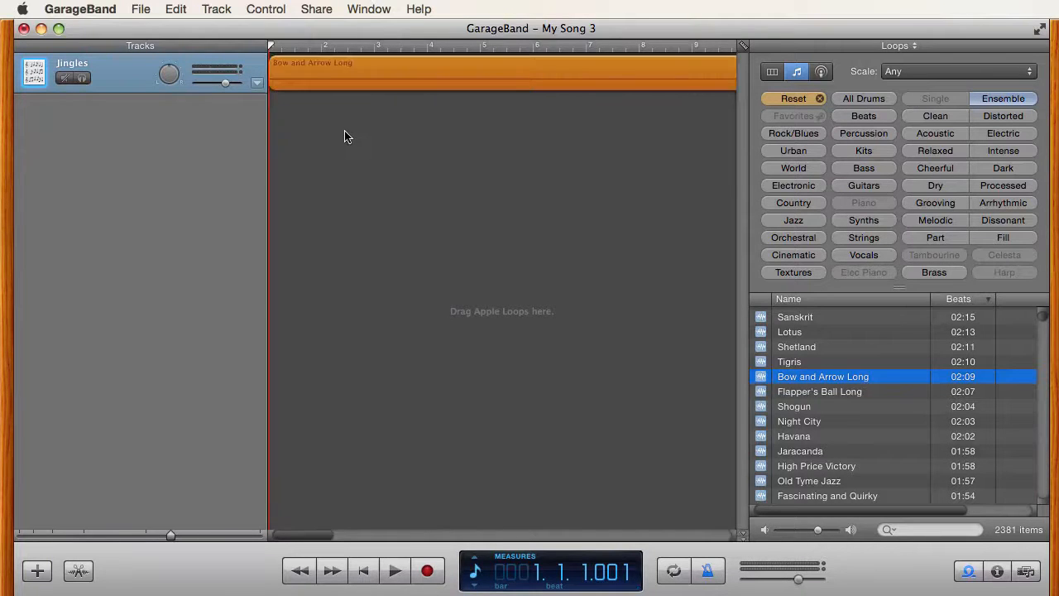
left_click(296, 48)
left_click_drag(296, 48, 244, 45)
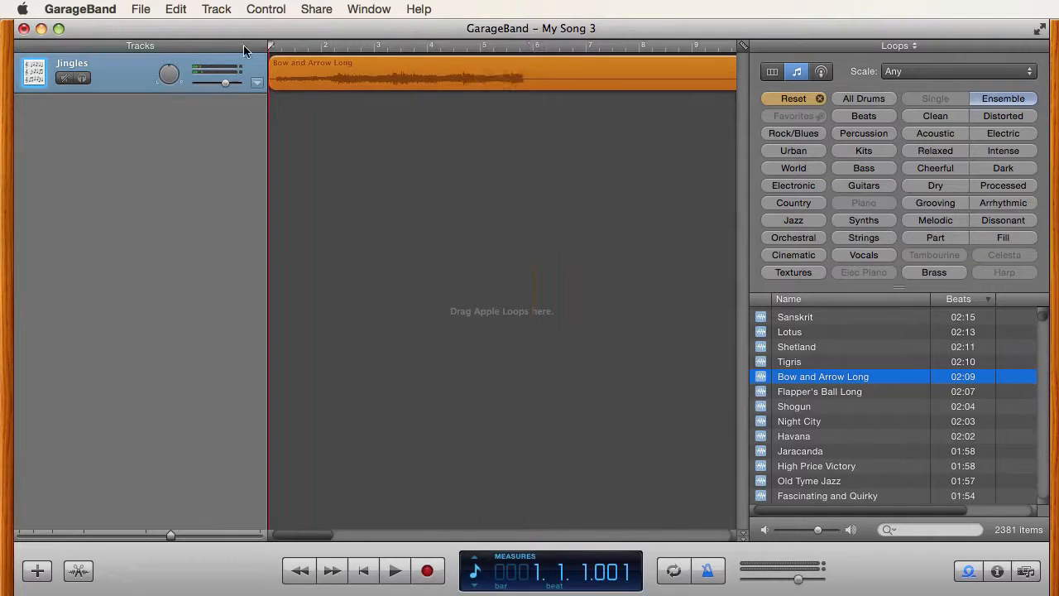
Examine the save options for exporting the song to disk uncompressed, and cancel without exporting
left_click(329, 7)
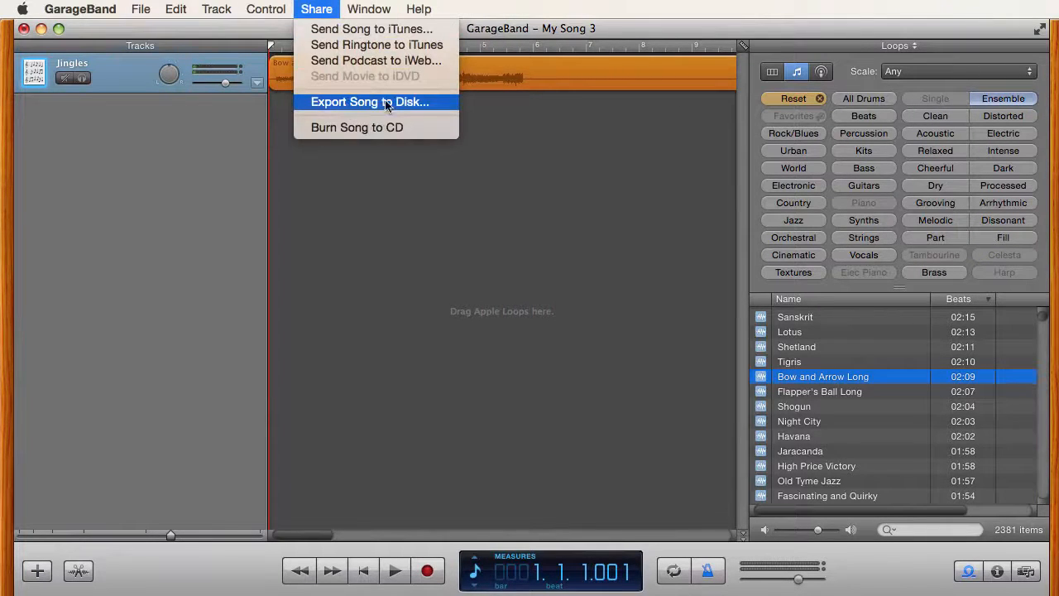
left_click(380, 104)
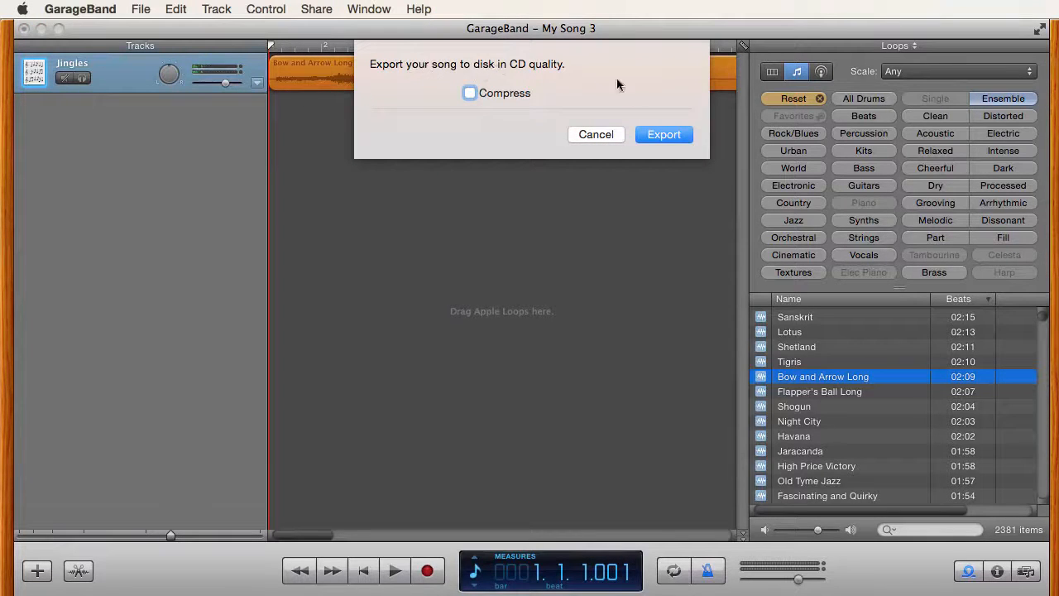
left_click(654, 133)
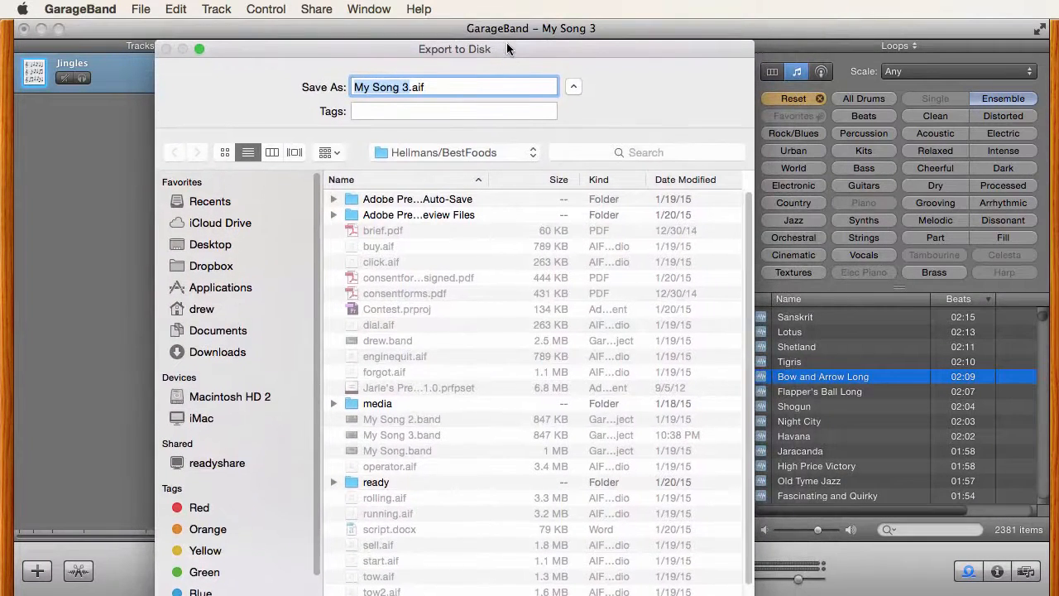
left_click_drag(506, 46, 506, 37)
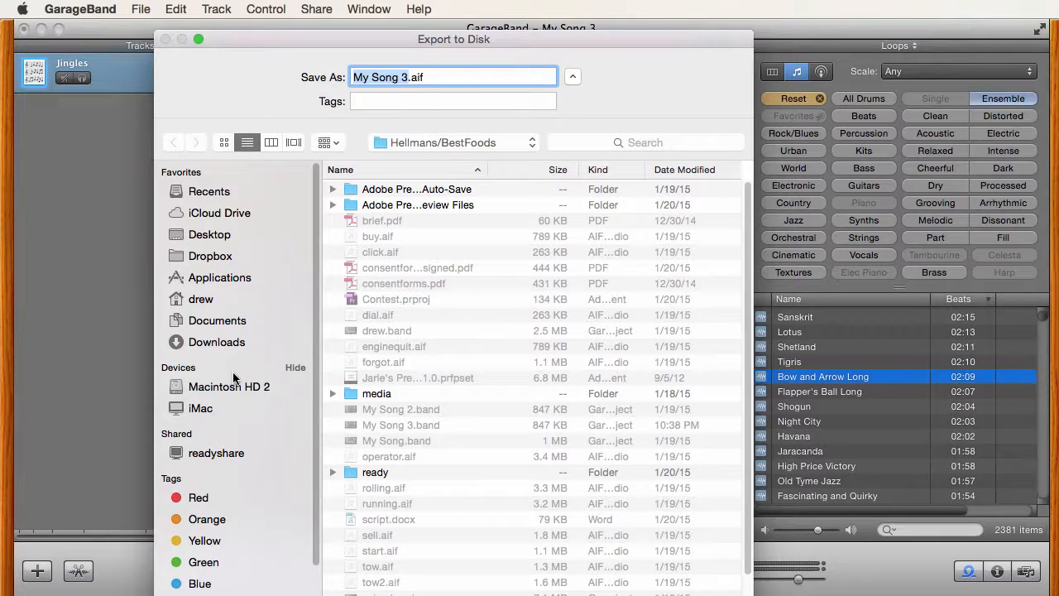
key("Escape")
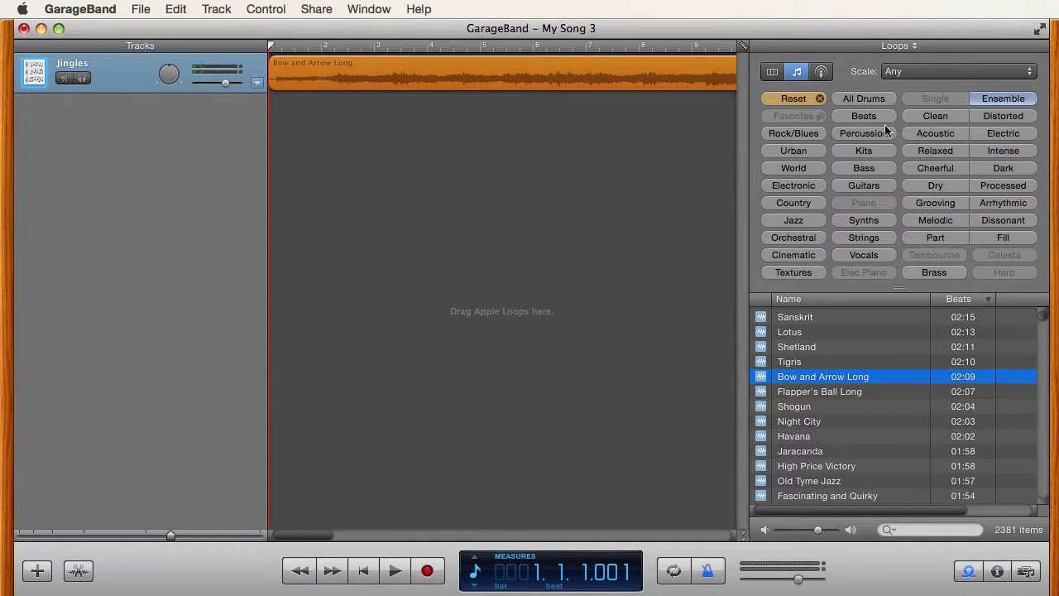
Reset the loop browser filters and hide GarageBand
left_click(819, 99)
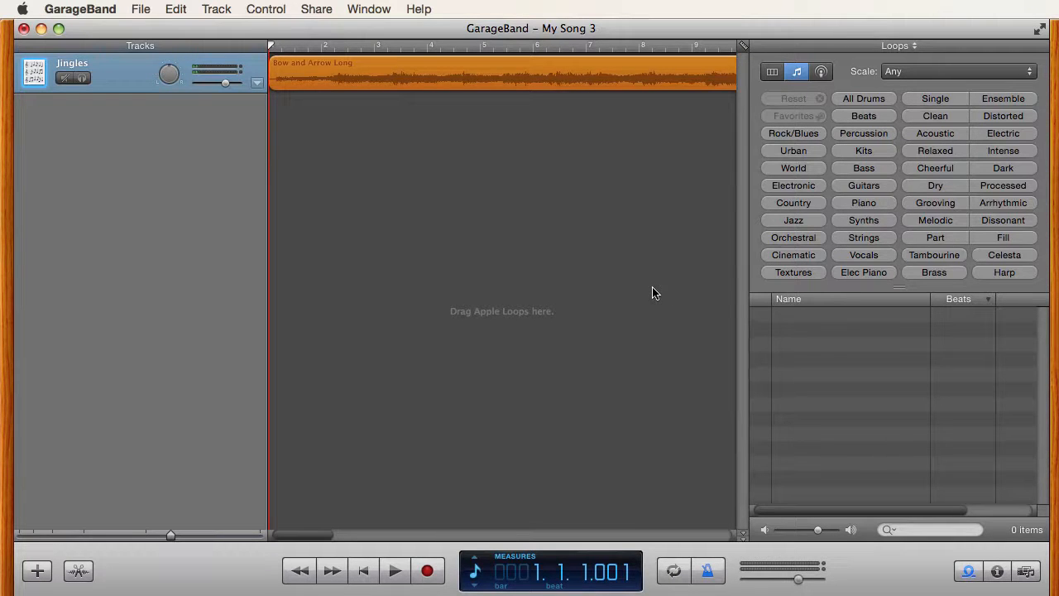
key("super+h")
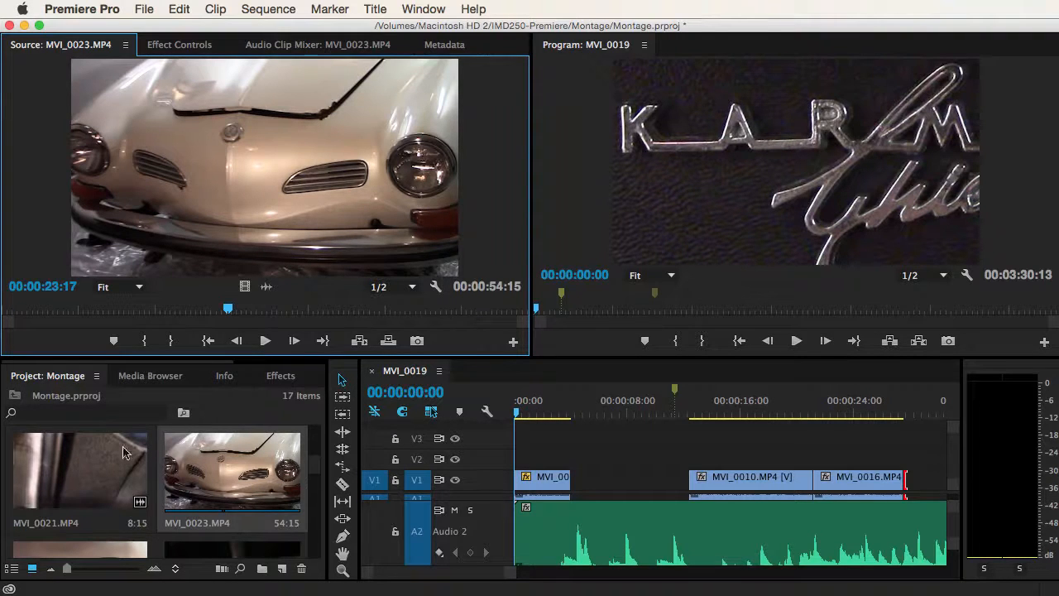
Load MVI_0015.MP4 from the Premiere Pro project bin in the Source monitor and browse the remaining video clips
scroll(244, 470, "down", 2)
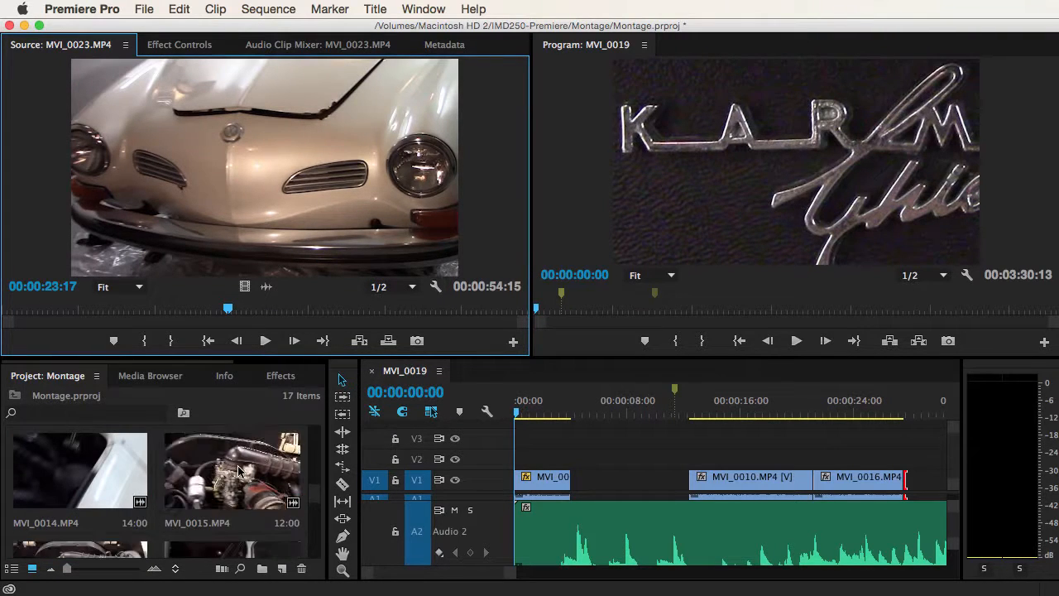
double_click(240, 470)
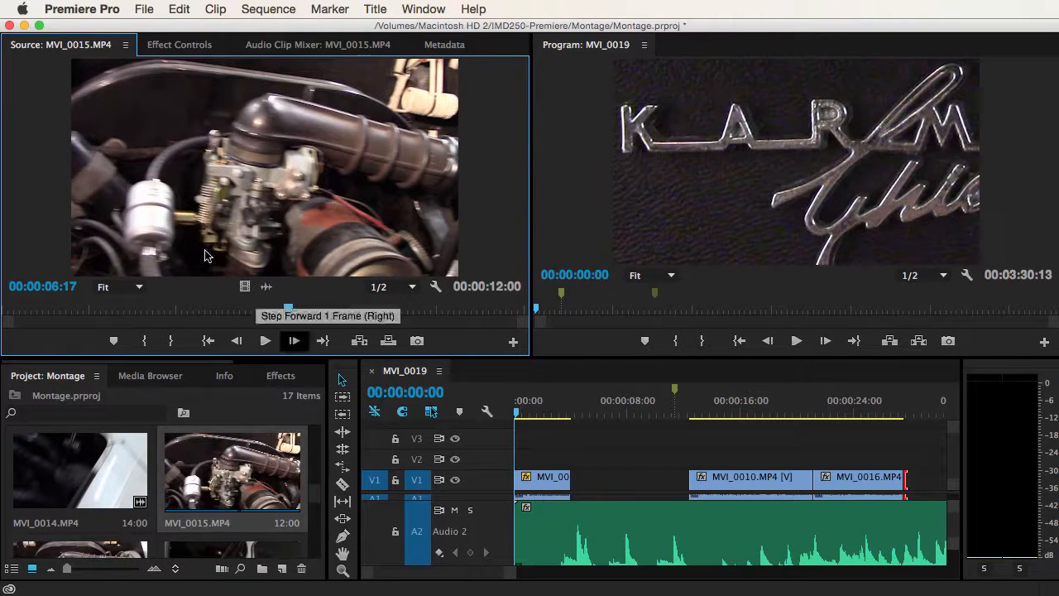
scroll(208, 468, "down", 3)
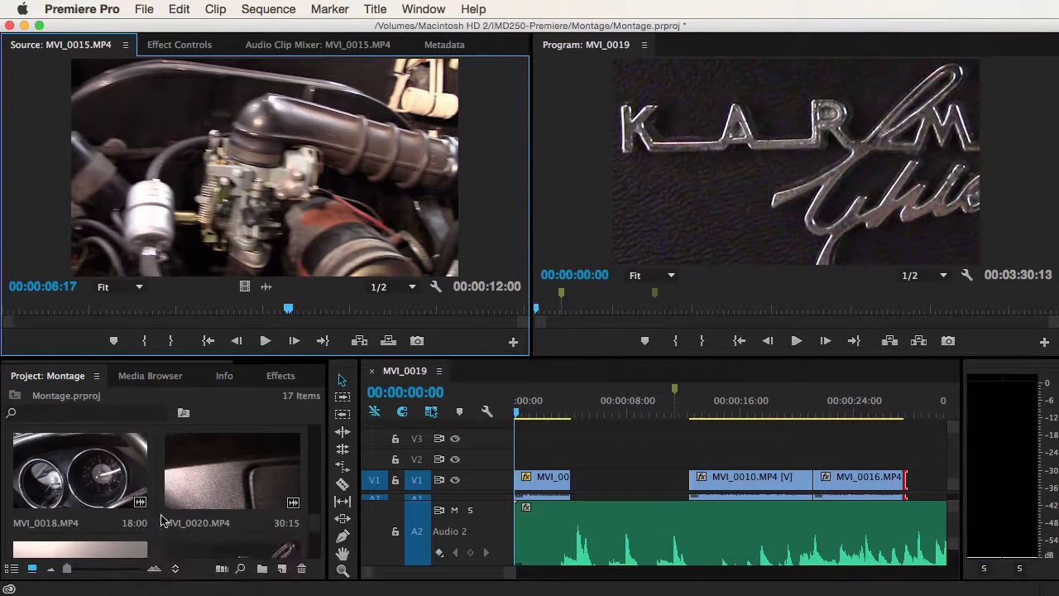
Select the music clip on Audio 2 and load "05 Over the Rainbow 1.aif" from the music bin in the Source monitor
left_click(674, 535)
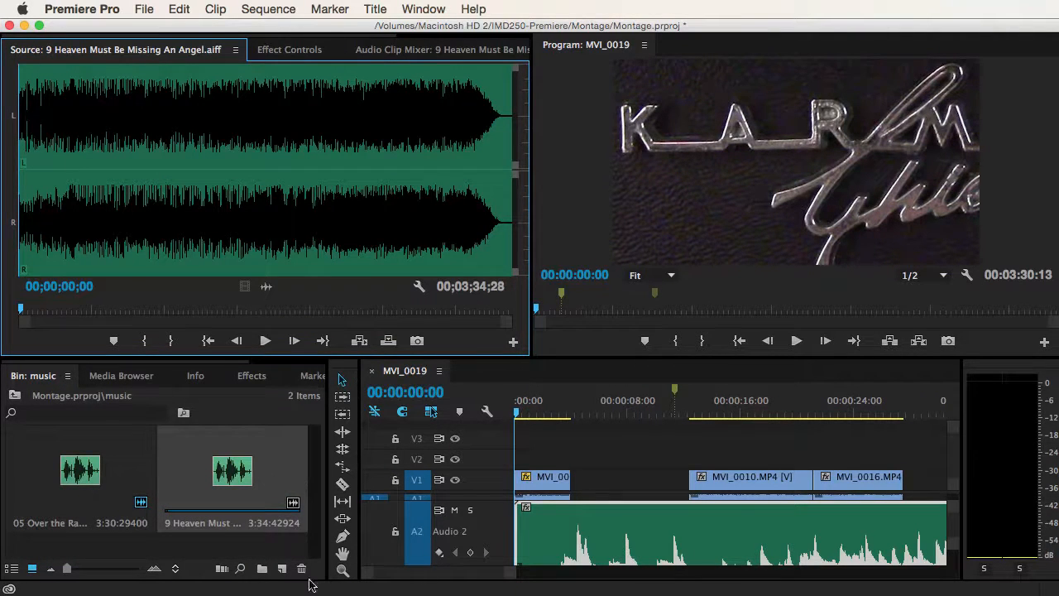
left_click(97, 477)
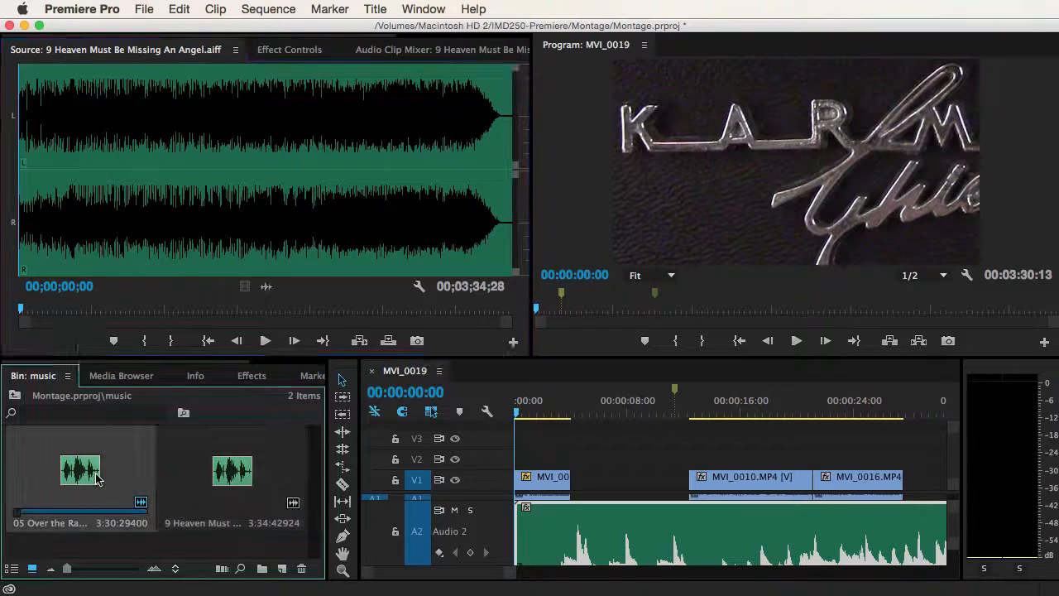
double_click(97, 477)
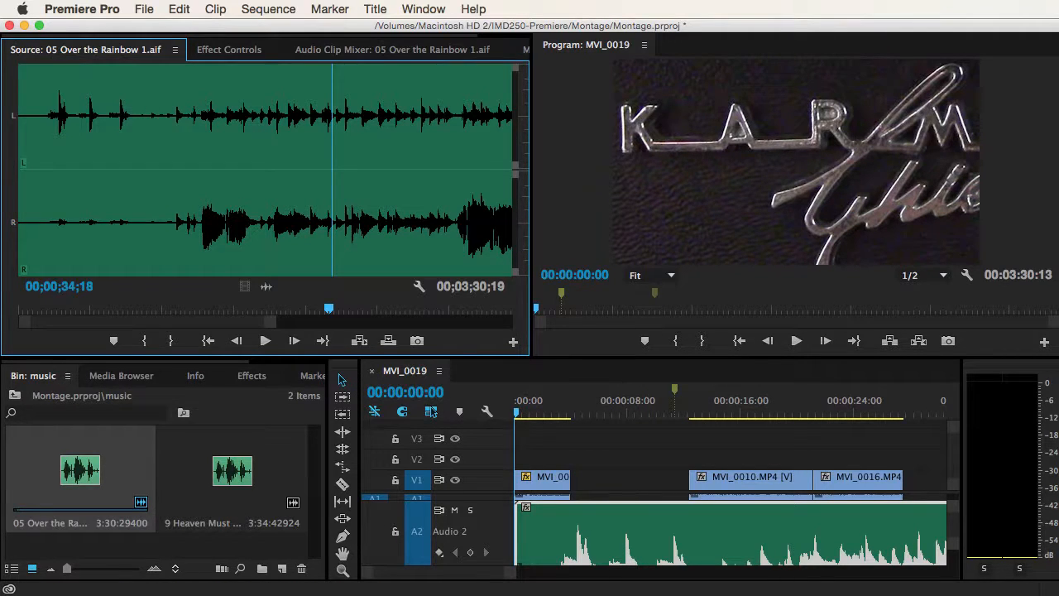
Switch to the Dropbox page in Safari, move its window aside and return to Premiere Pro
key("super+Tab")
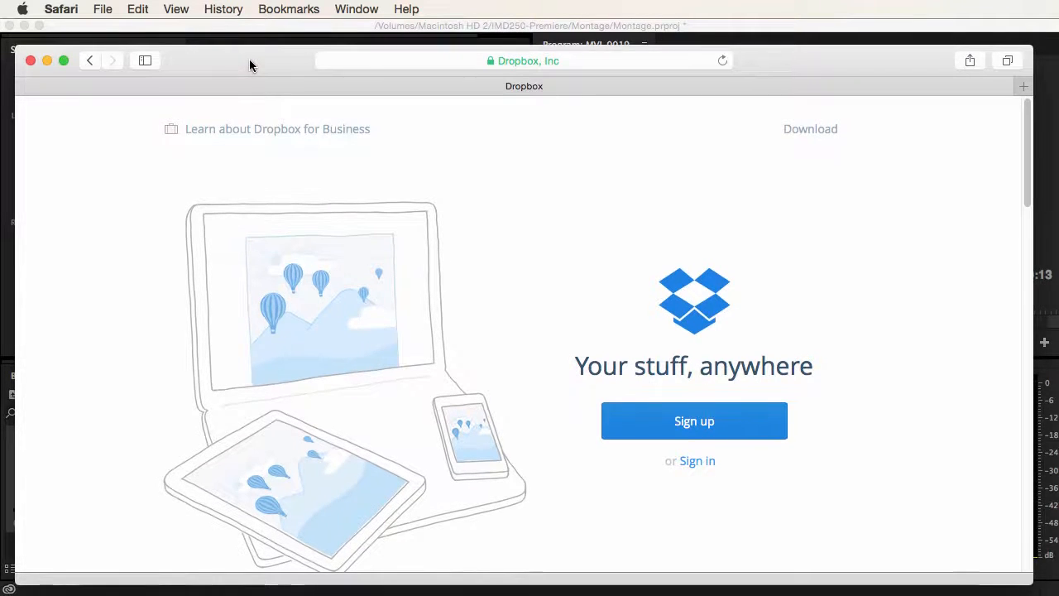
left_click_drag(249, 59, 921, 63)
left_click(333, 38)
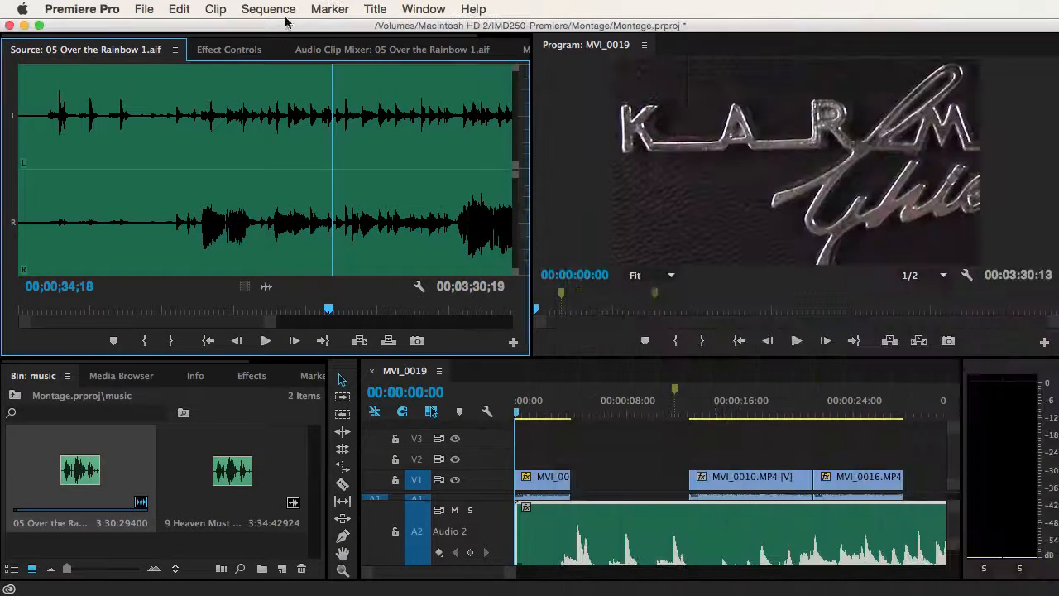
Examine the media export settings and H.264 presets for "05 Over the Rainbow 1.aif", and cancel without exporting
left_click(144, 9)
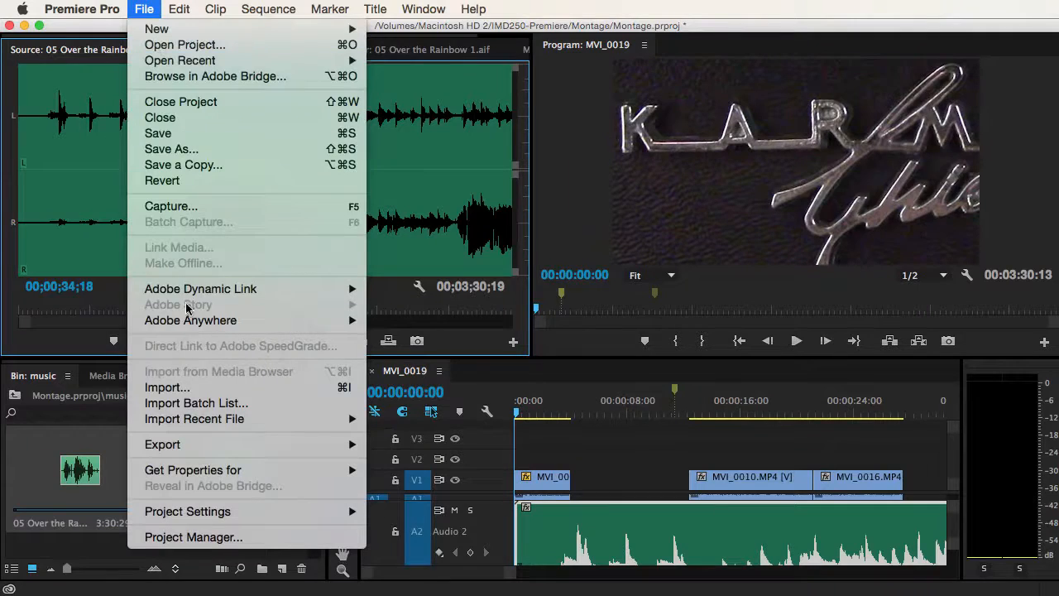
mouse_move(199, 448)
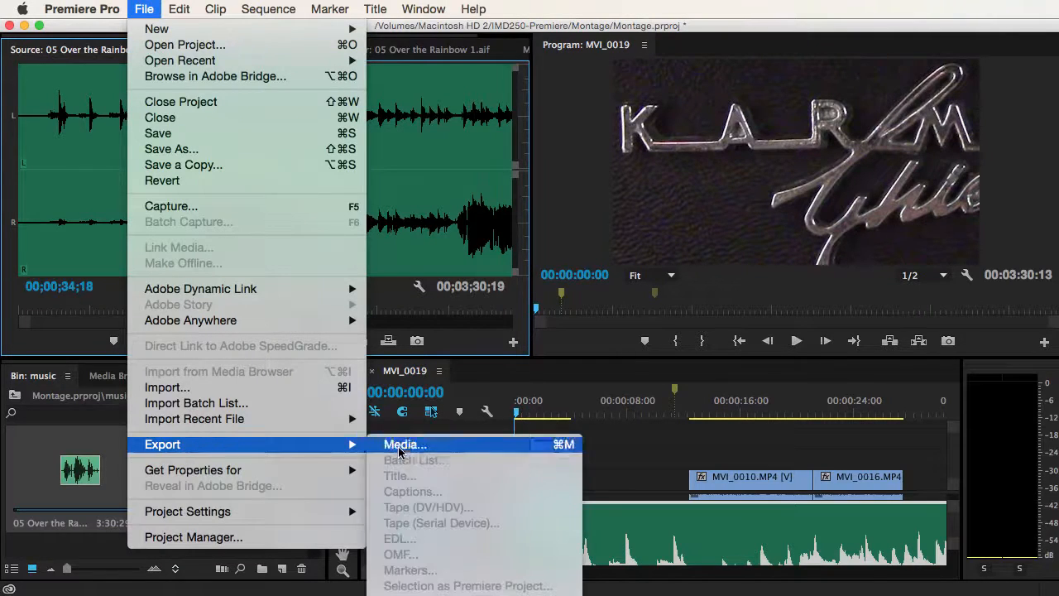
left_click(397, 452)
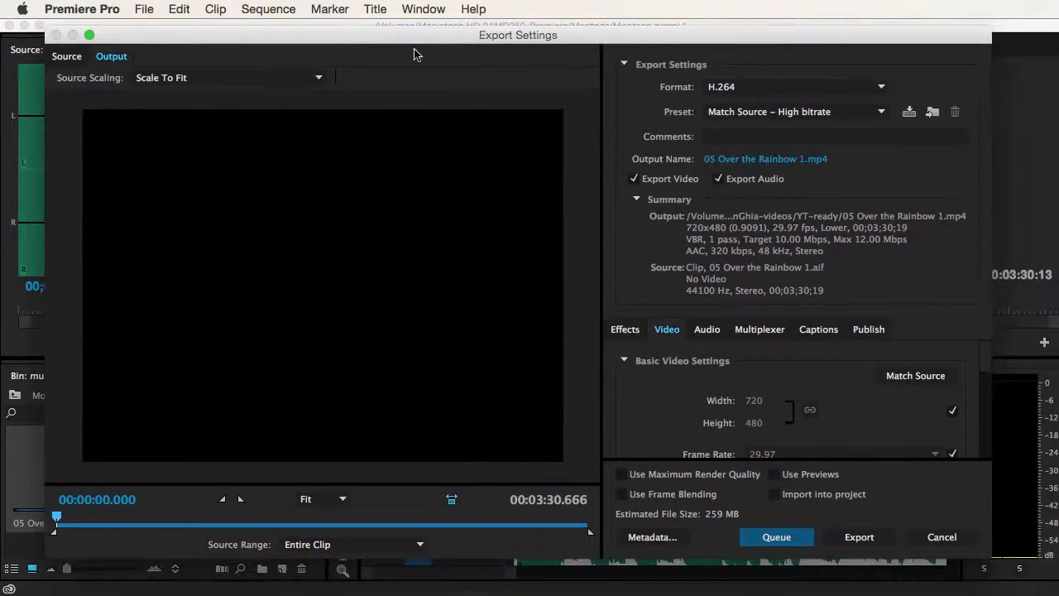
left_click(778, 116)
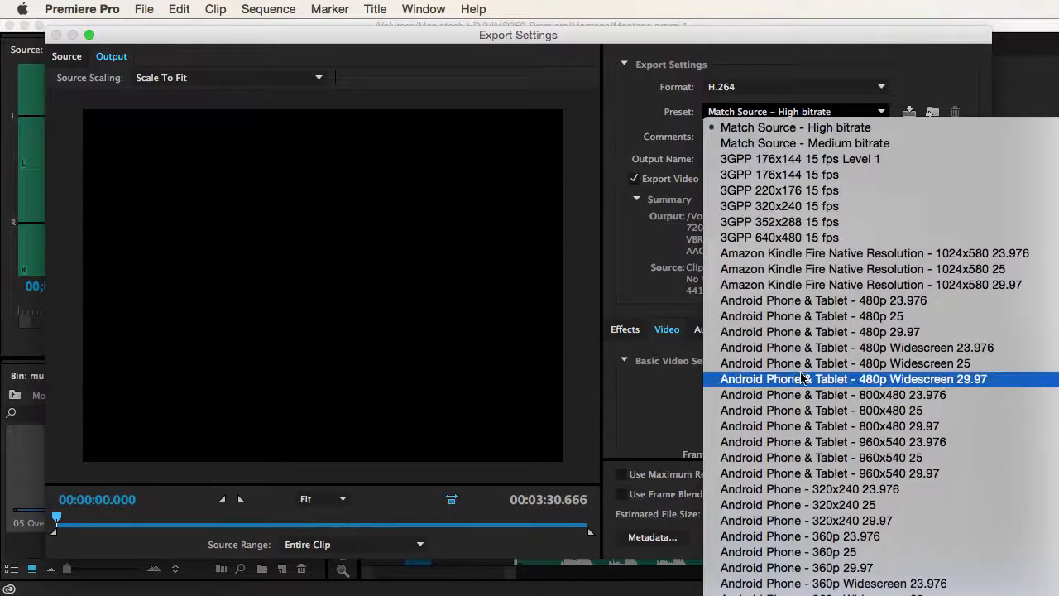
scroll(801, 376, "down", 10)
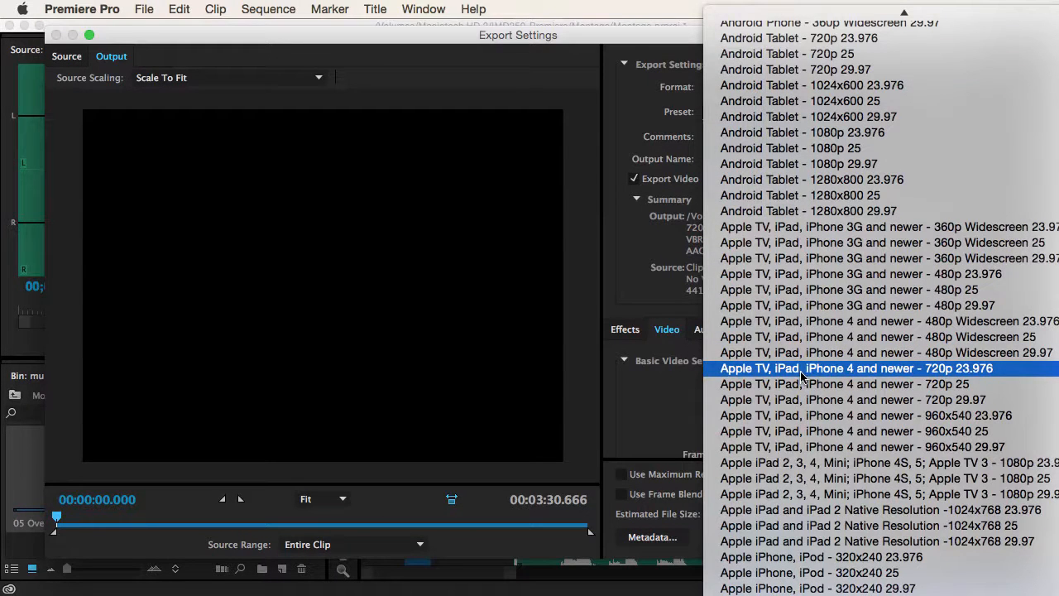
left_click(534, 316)
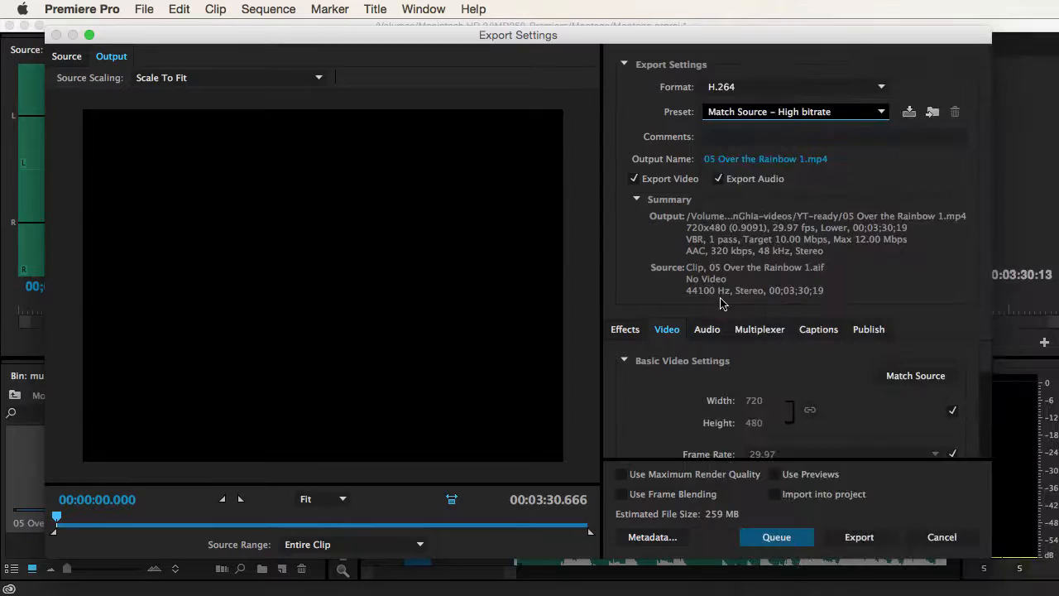
left_click(941, 537)
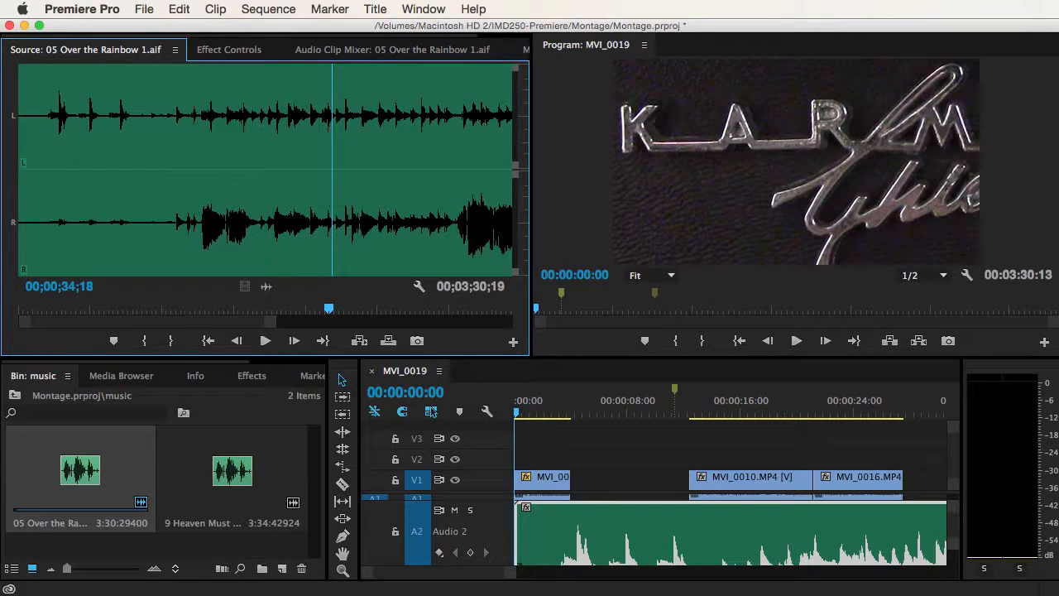
Switch to Safari and move its window out of the way of the Premiere Pro workspace
key("super+Tab")
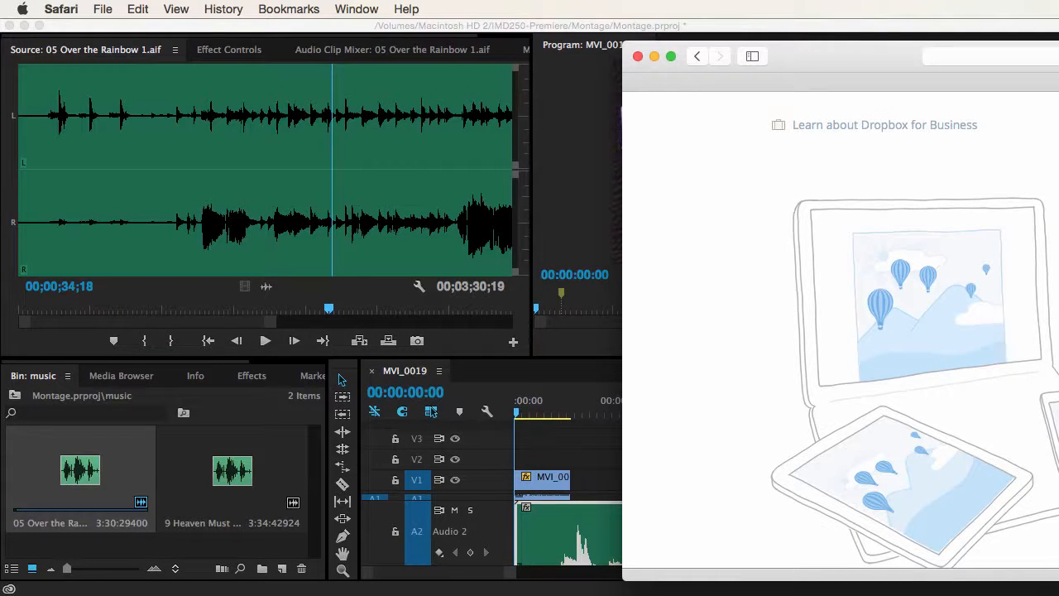
left_click_drag(851, 56, 1058, 56)
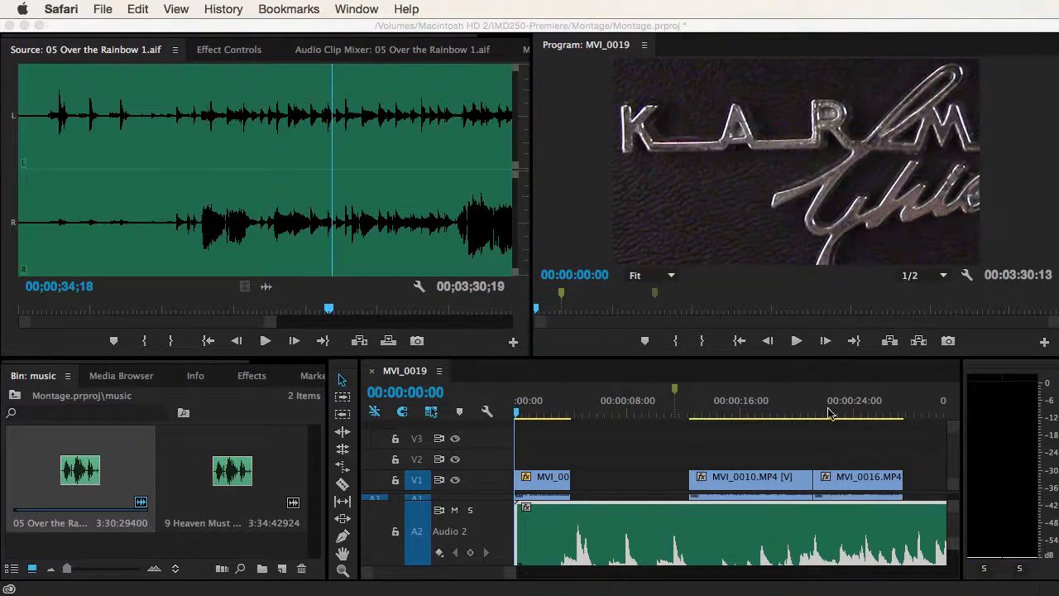